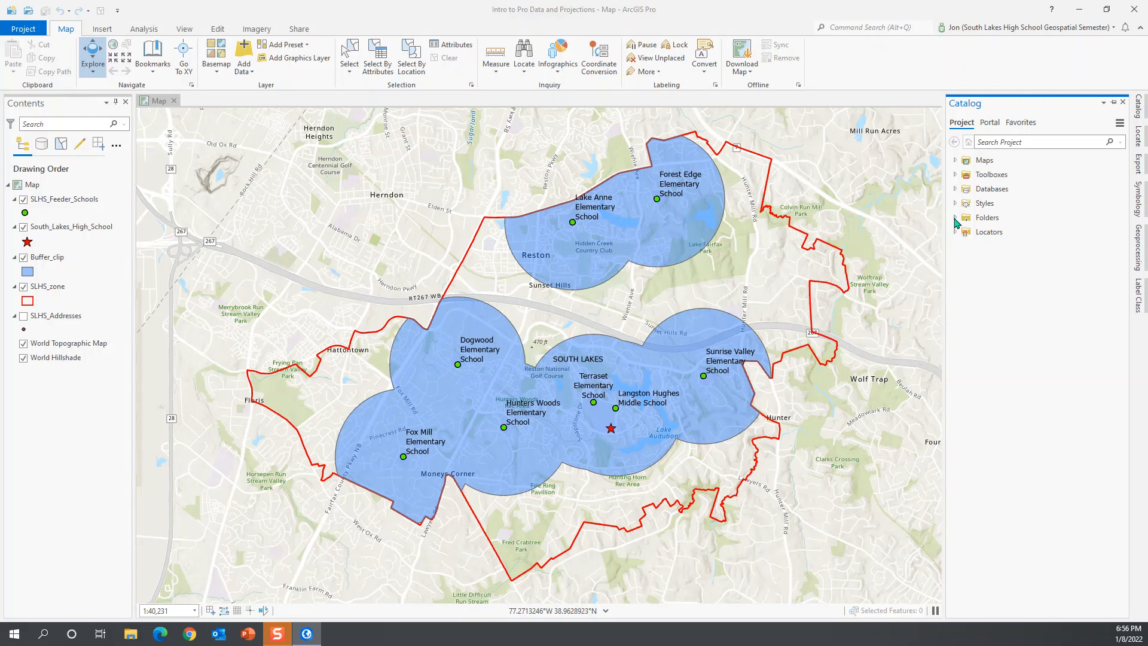
- List the project's folders in the Catalog and make the SLHS_Addresses layer visible on the map
{"action": "left_click", "coordinate": [955, 218]}
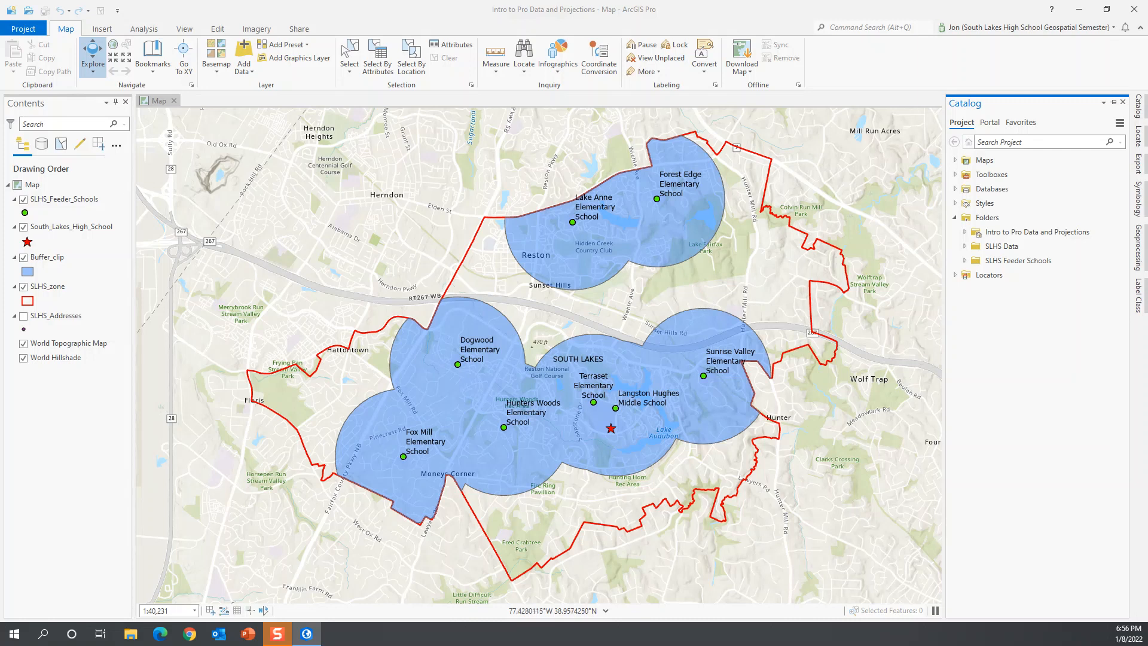
{"action": "left_click", "coordinate": [24, 317]}
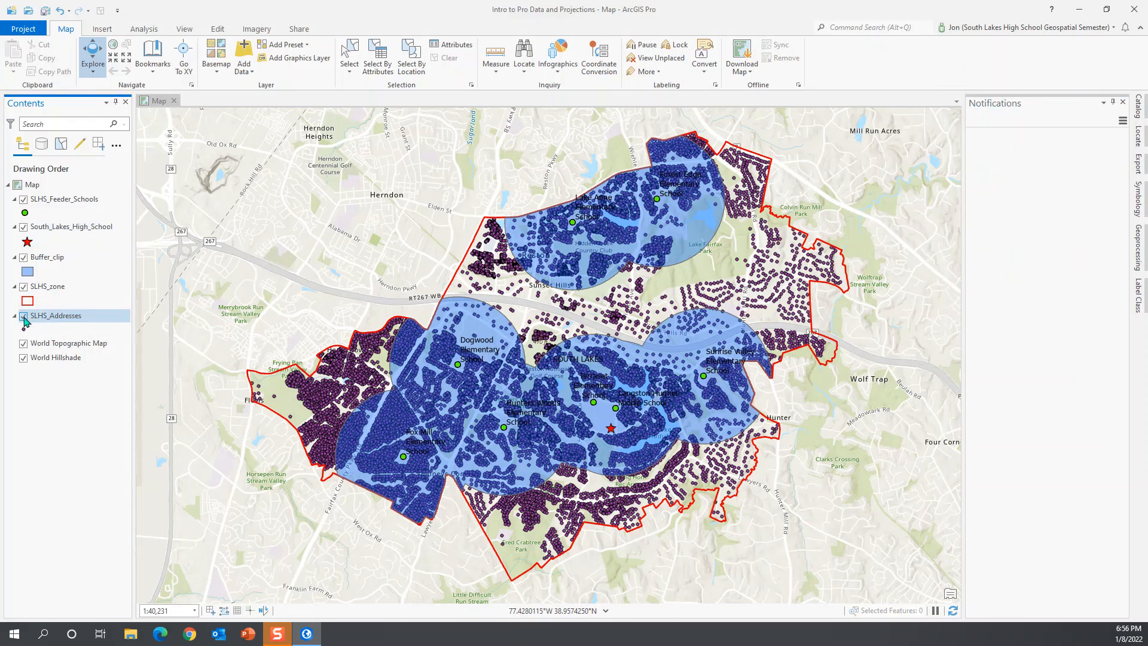
{"action": "left_click", "coordinate": [24, 317]}
{"action": "left_click", "coordinate": [24, 320]}
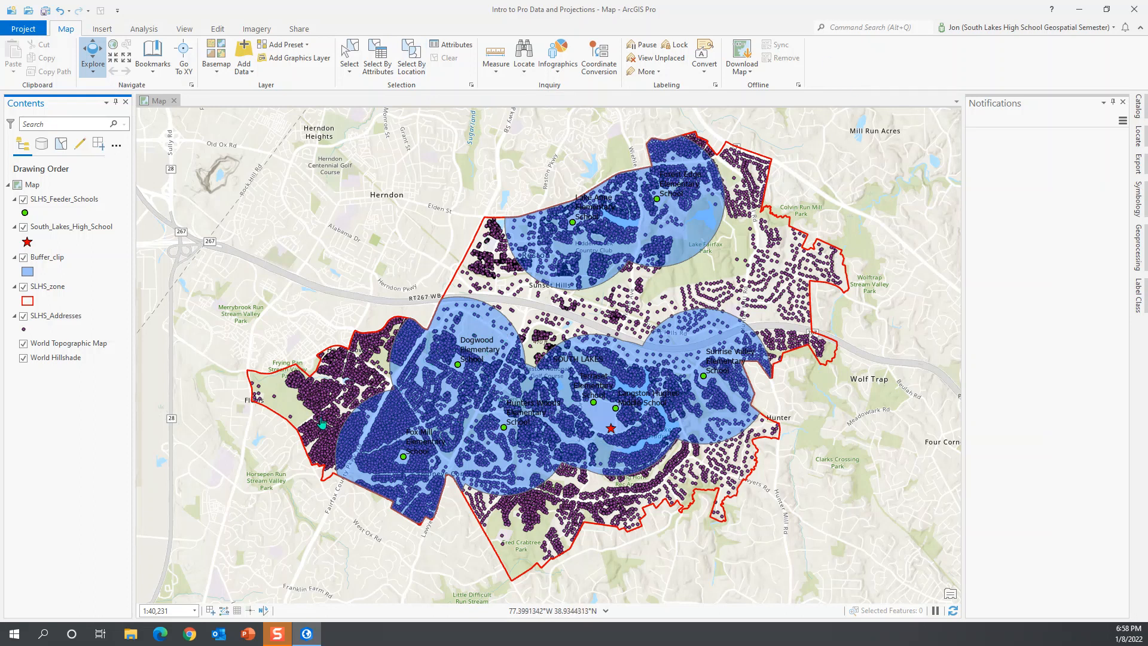
- Select by location the SLHS_Addresses features that are completely within Buffer_clip, as a new selection
{"action": "left_click", "coordinate": [422, 76]}
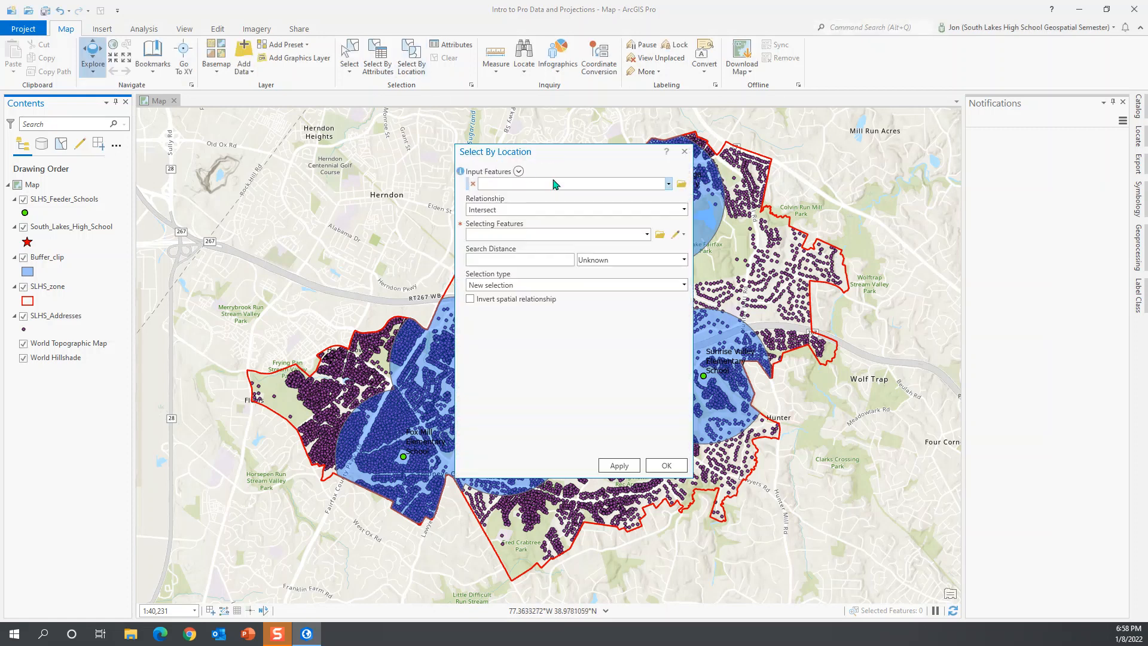
{"action": "left_click", "coordinate": [669, 185]}
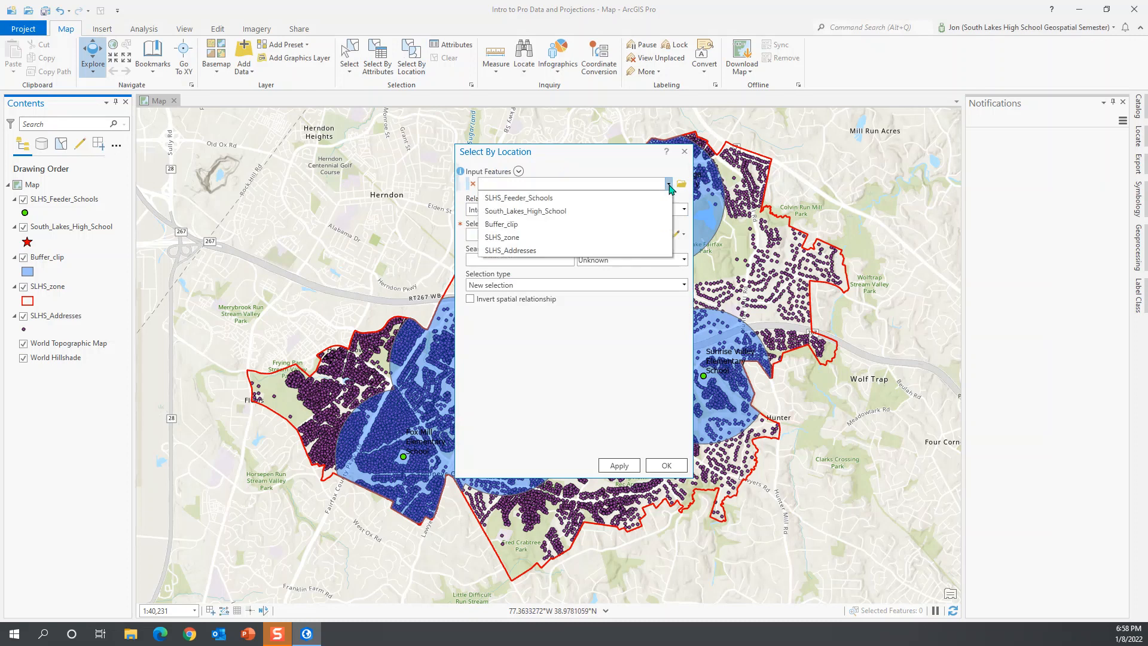
{"action": "left_click", "coordinate": [520, 251]}
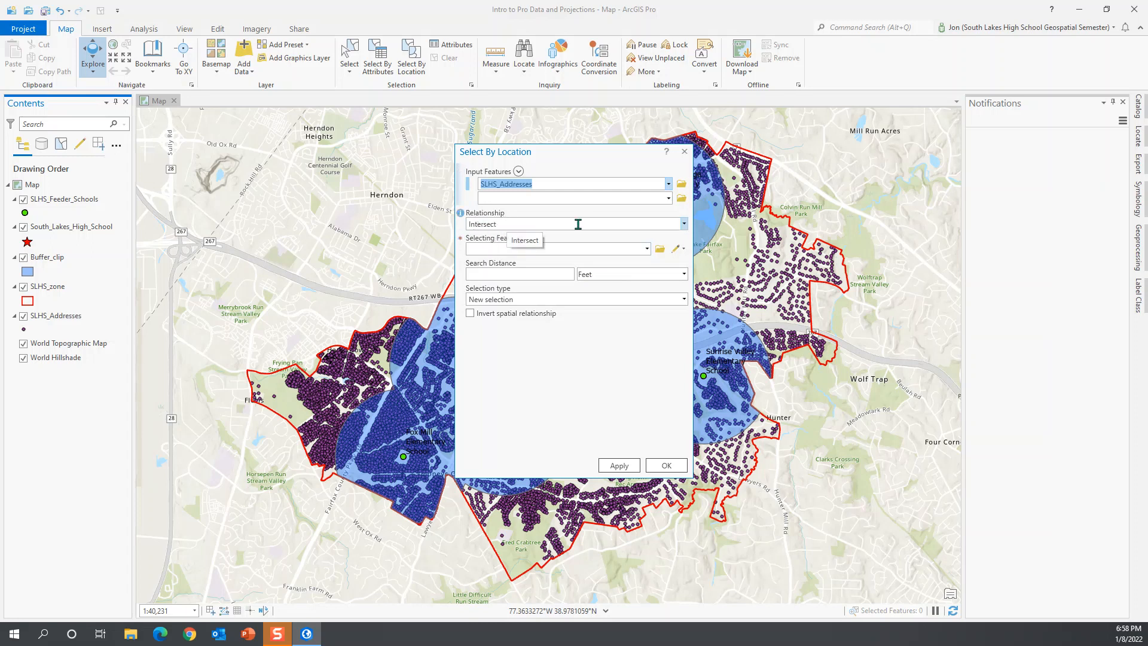
{"action": "left_click", "coordinate": [685, 225]}
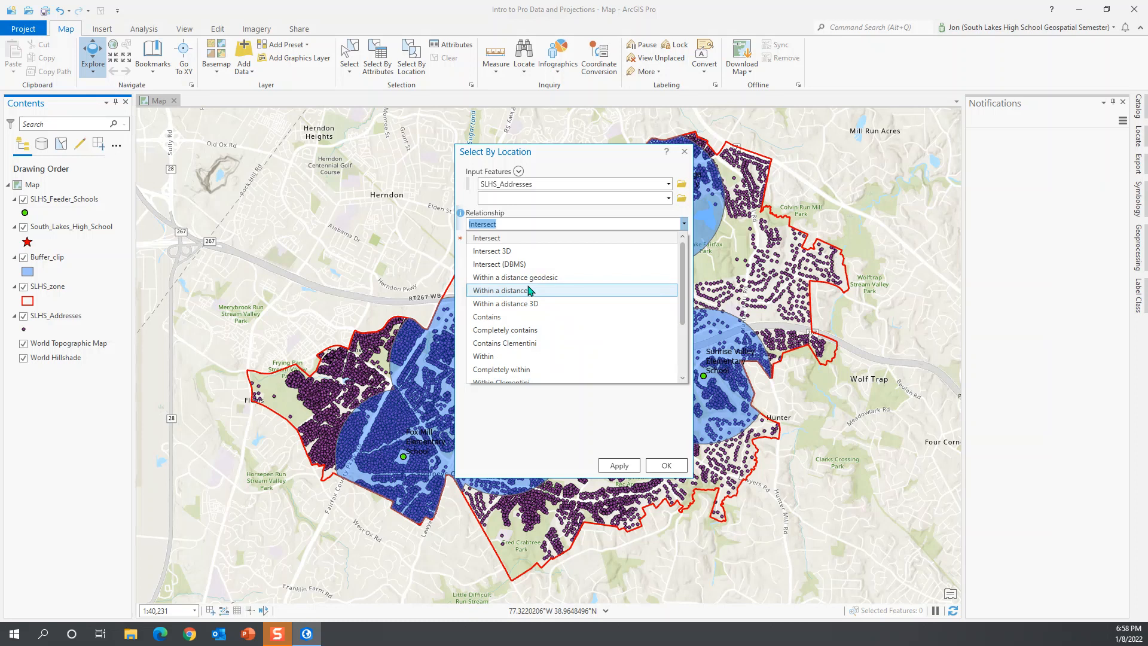
{"action": "scroll", "coordinate": [534, 290], "scroll_direction": "down", "scroll_amount": 1}
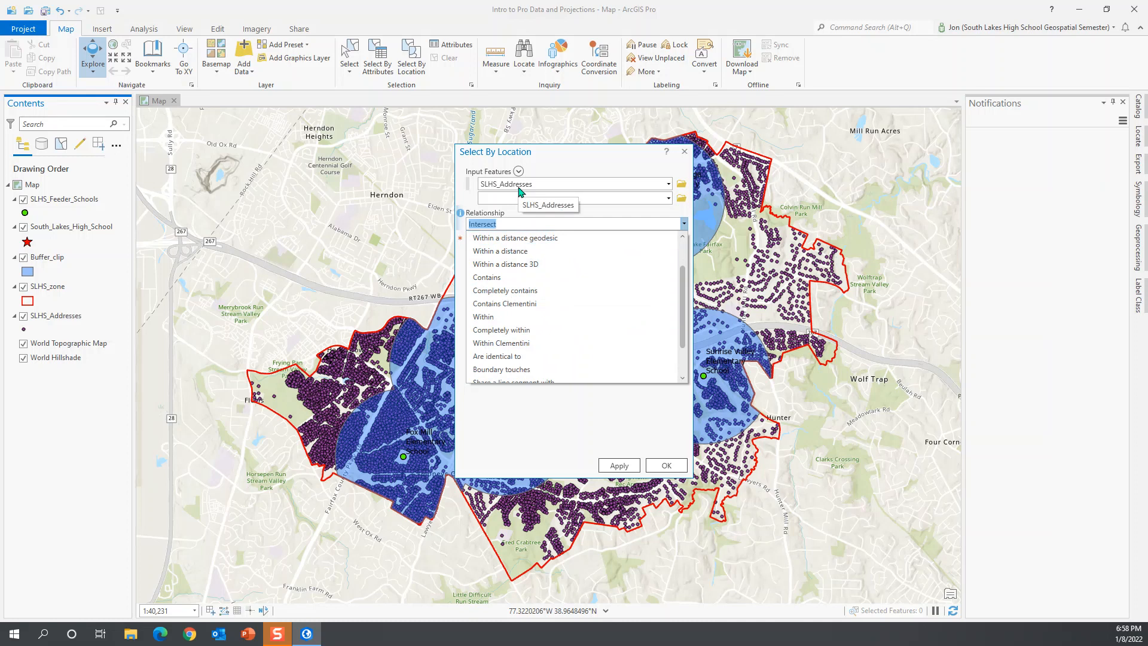
{"action": "left_click", "coordinate": [503, 332]}
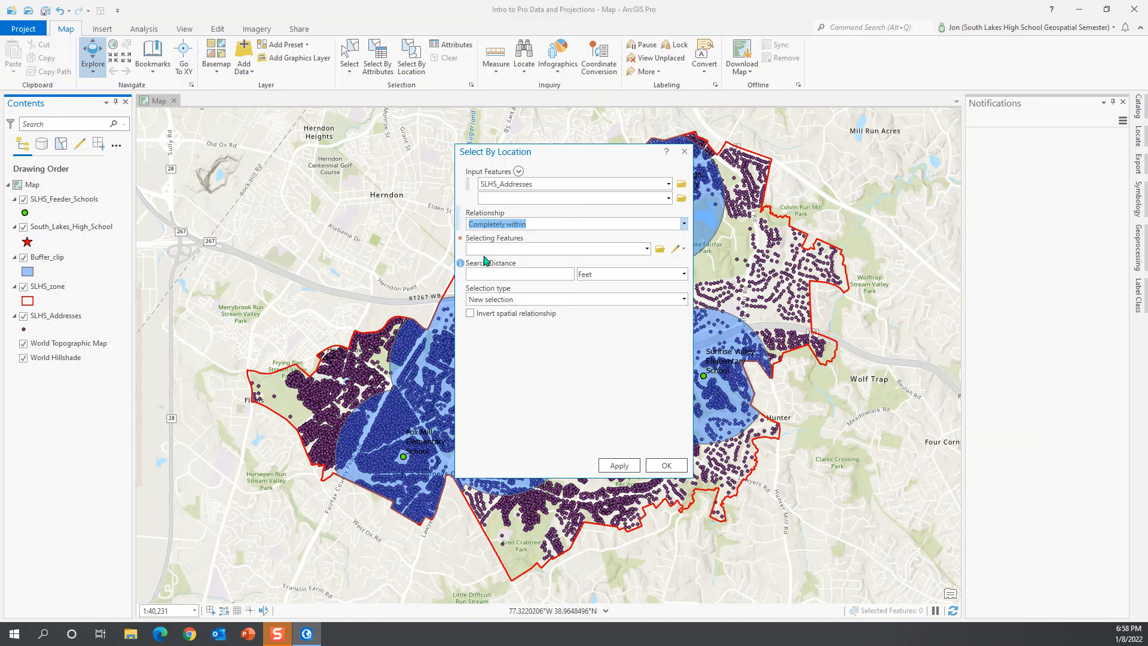
{"action": "left_click", "coordinate": [647, 249]}
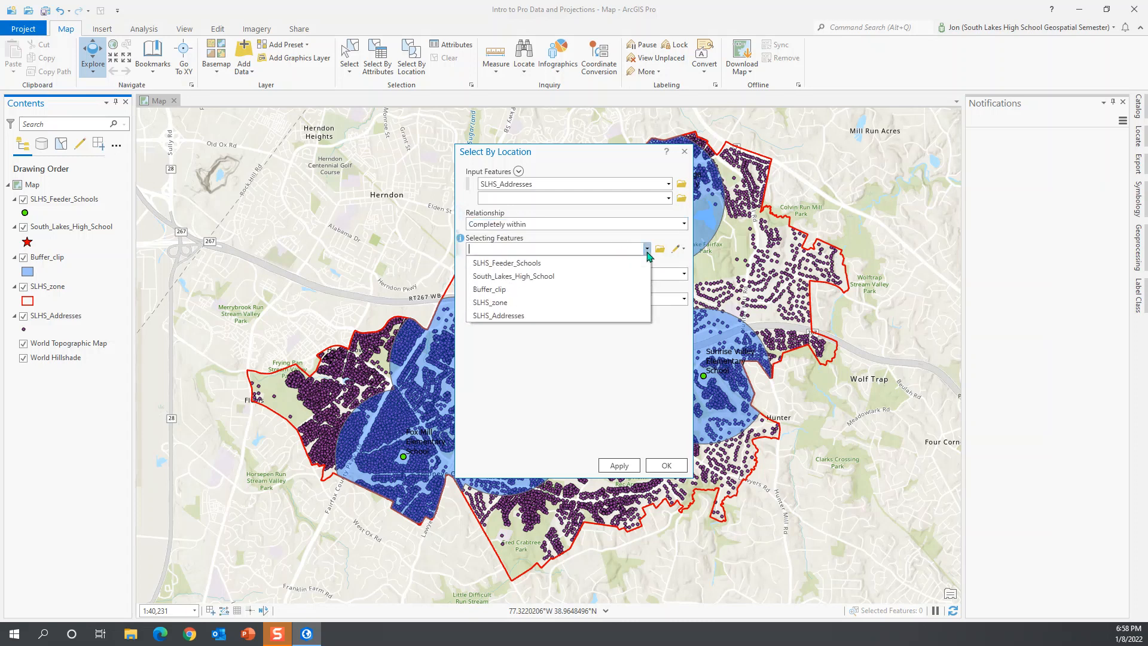
{"action": "left_click", "coordinate": [488, 291]}
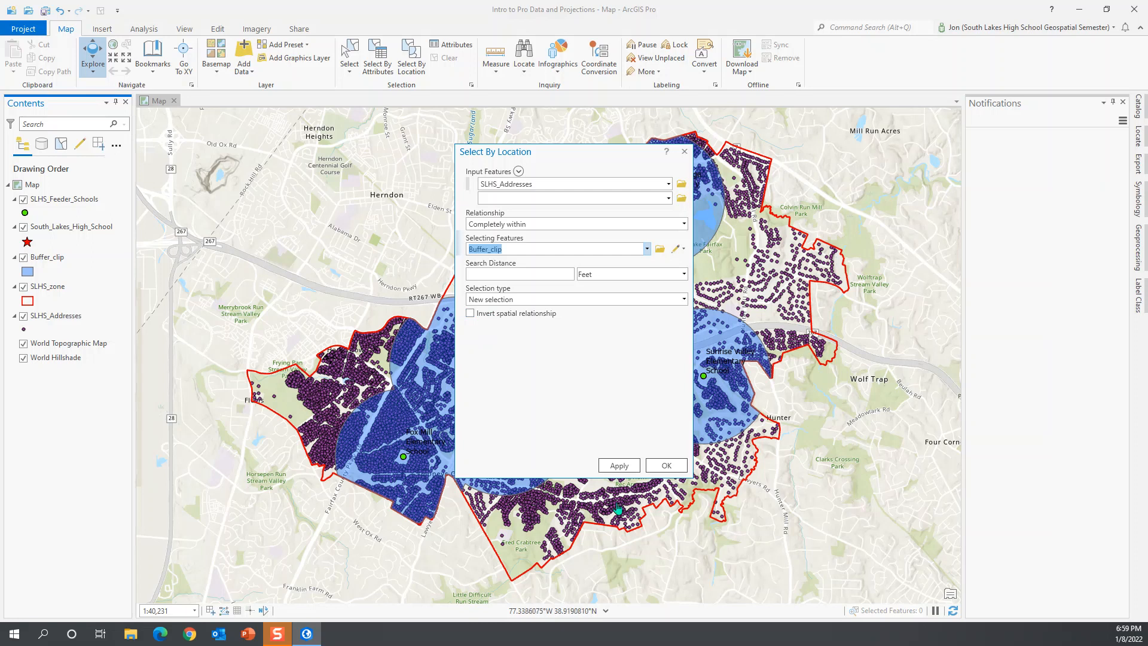
{"action": "left_click", "coordinate": [619, 465]}
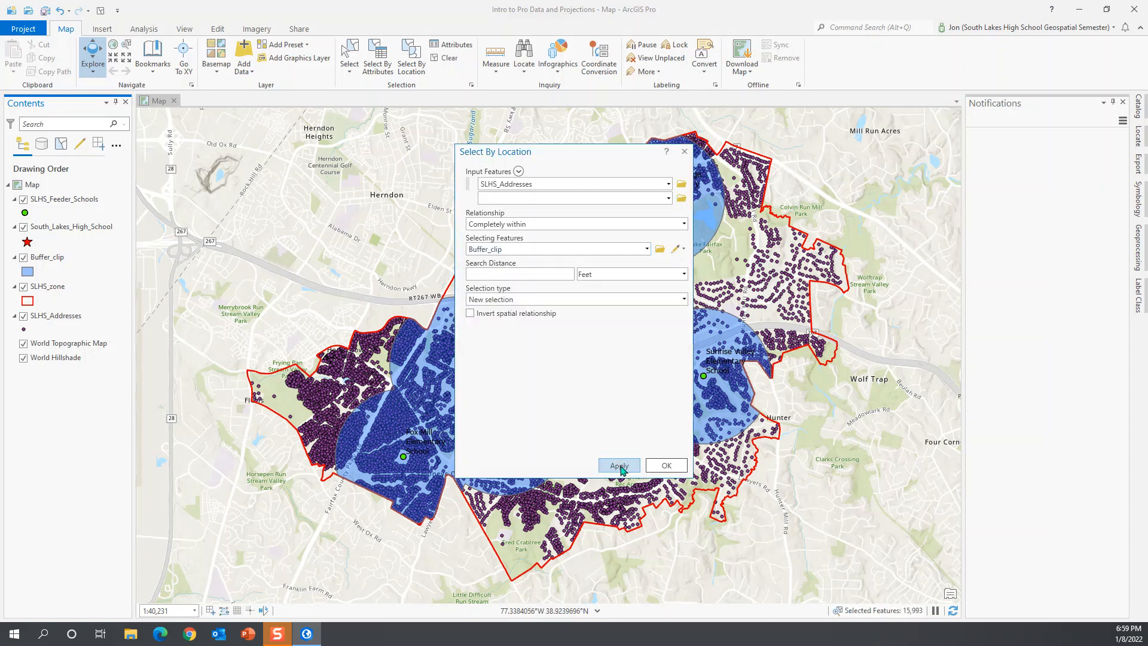
{"action": "left_click", "coordinate": [664, 467]}
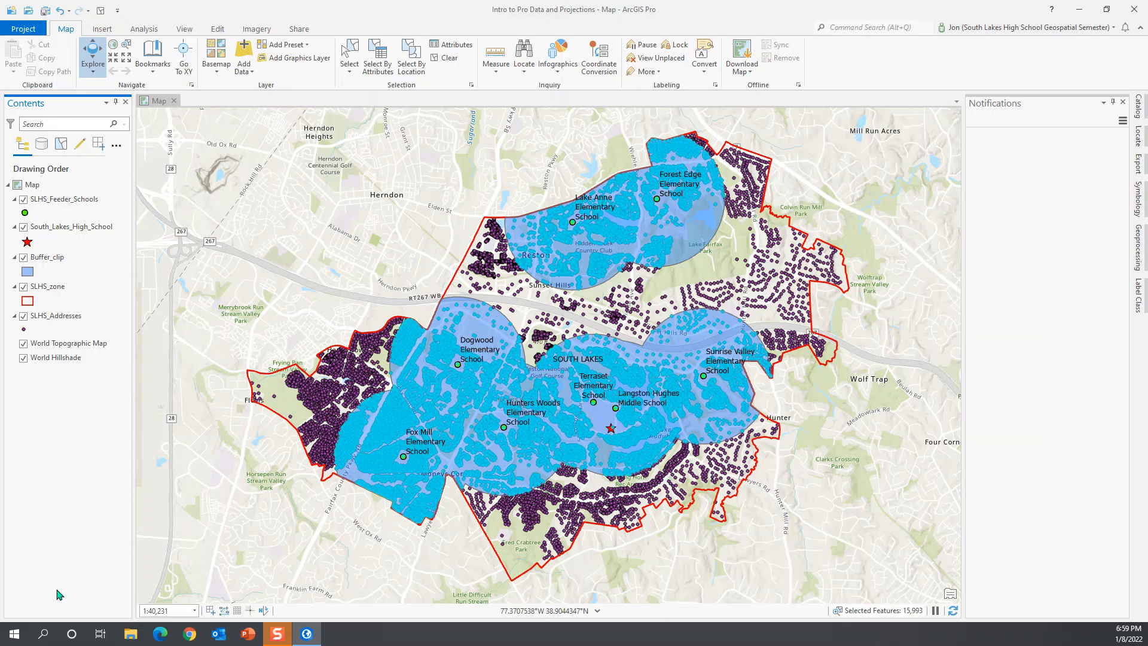
- Open the SLHS_Addresses attribute table and examine which address records are selected and which are not
{"action": "left_click", "coordinate": [48, 320]}
{"action": "right_click", "coordinate": [48, 321]}
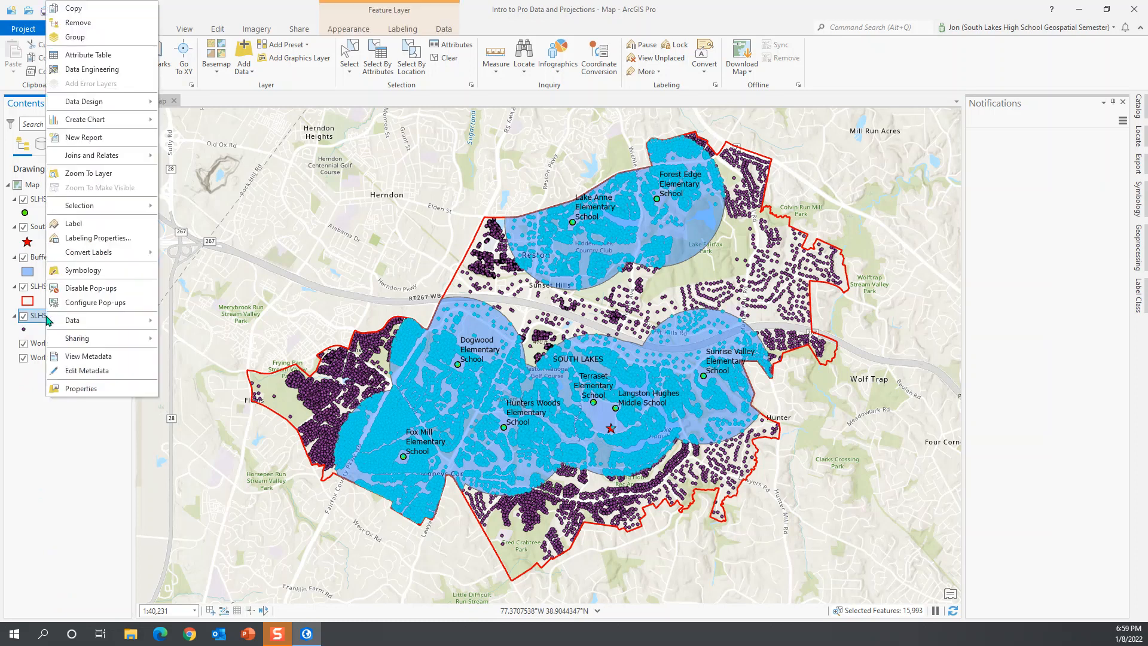
{"action": "left_click", "coordinate": [88, 55]}
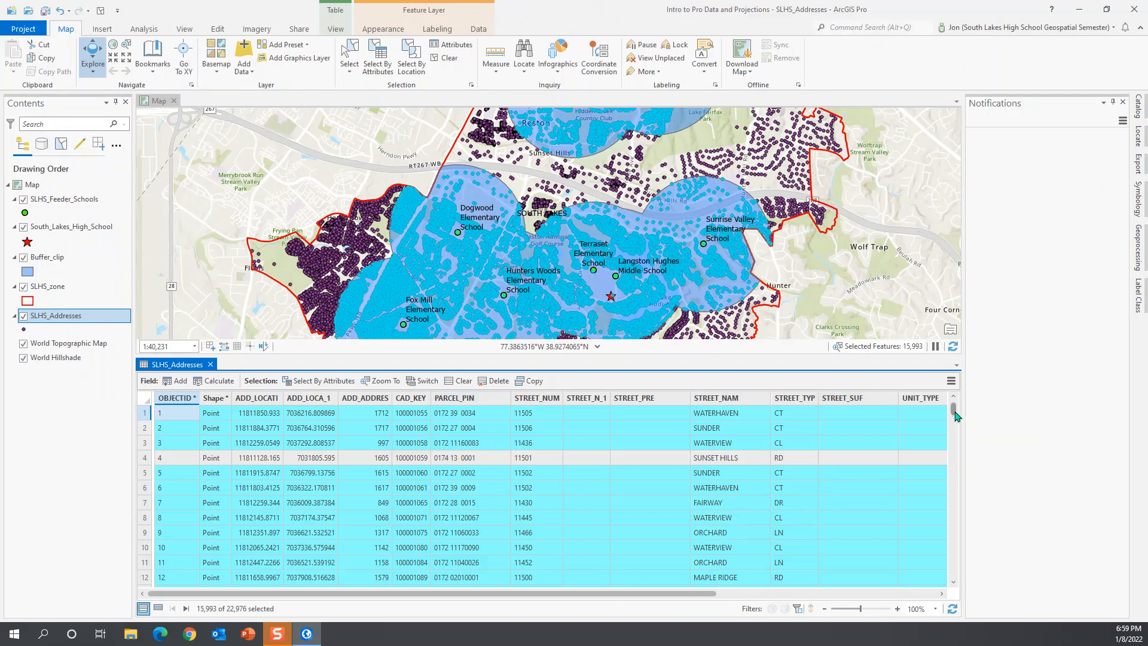
{"action": "left_click_drag", "start_coordinate": [955, 417], "coordinate": [955, 430]}
{"action": "scroll", "coordinate": [728, 480], "scroll_direction": "down", "scroll_amount": 5}
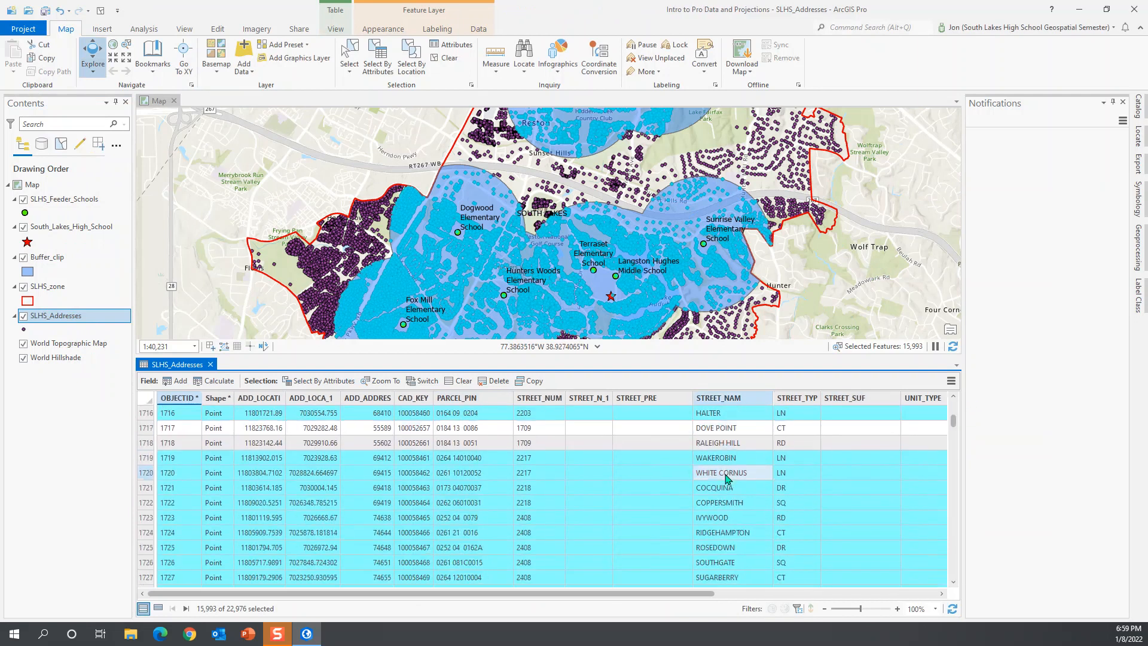
{"action": "scroll", "coordinate": [728, 480], "scroll_direction": "down", "scroll_amount": 8}
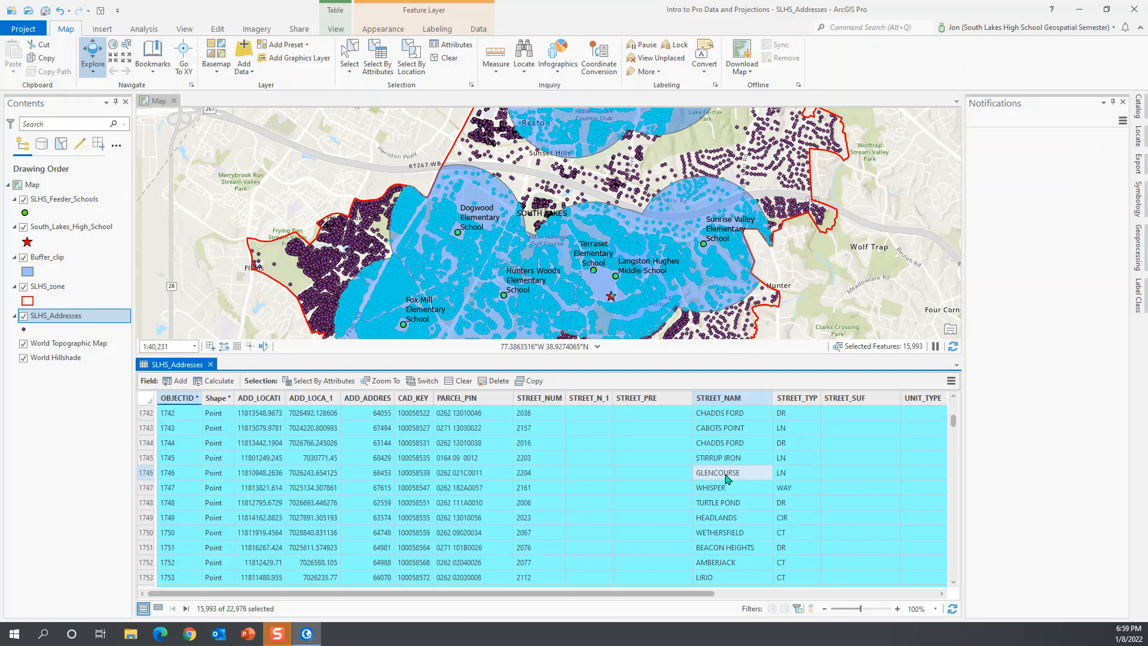
{"action": "scroll", "coordinate": [725, 490], "scroll_direction": "up", "scroll_amount": 8}
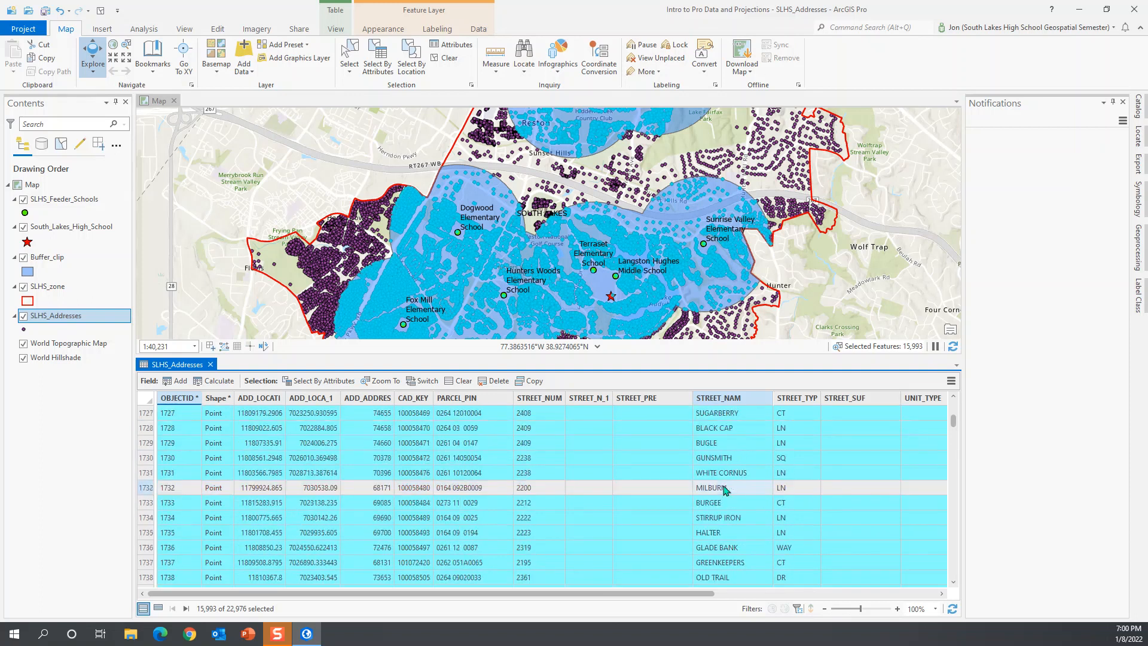
{"action": "scroll", "coordinate": [726, 489], "scroll_direction": "up", "scroll_amount": 9}
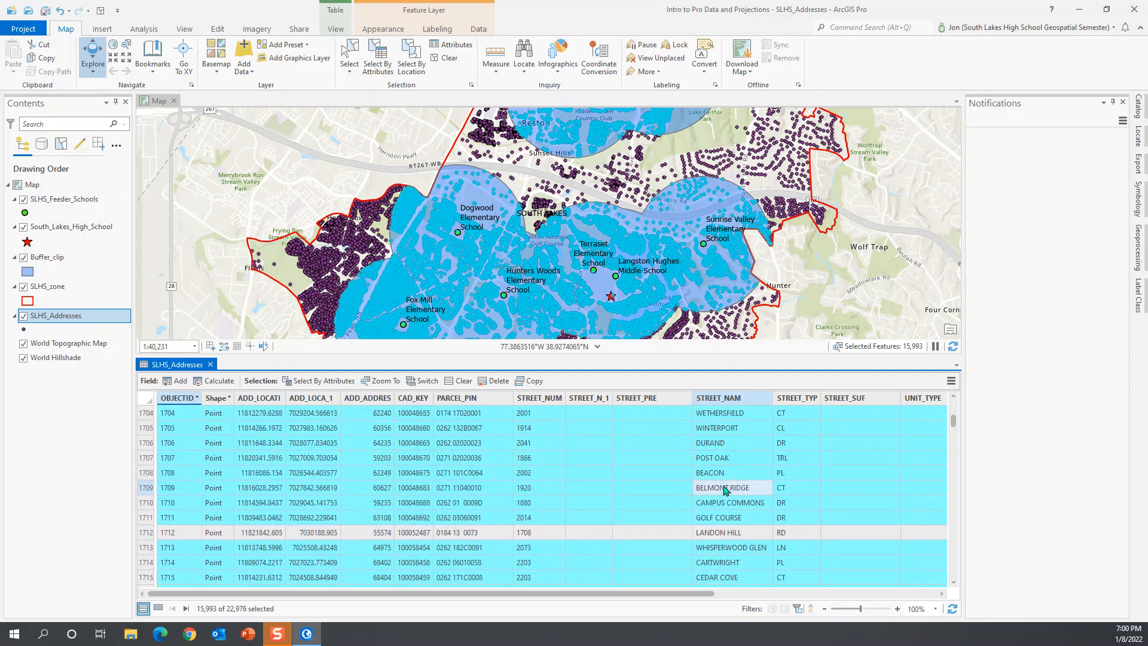
{"action": "scroll", "coordinate": [725, 490], "scroll_direction": "up", "scroll_amount": 2}
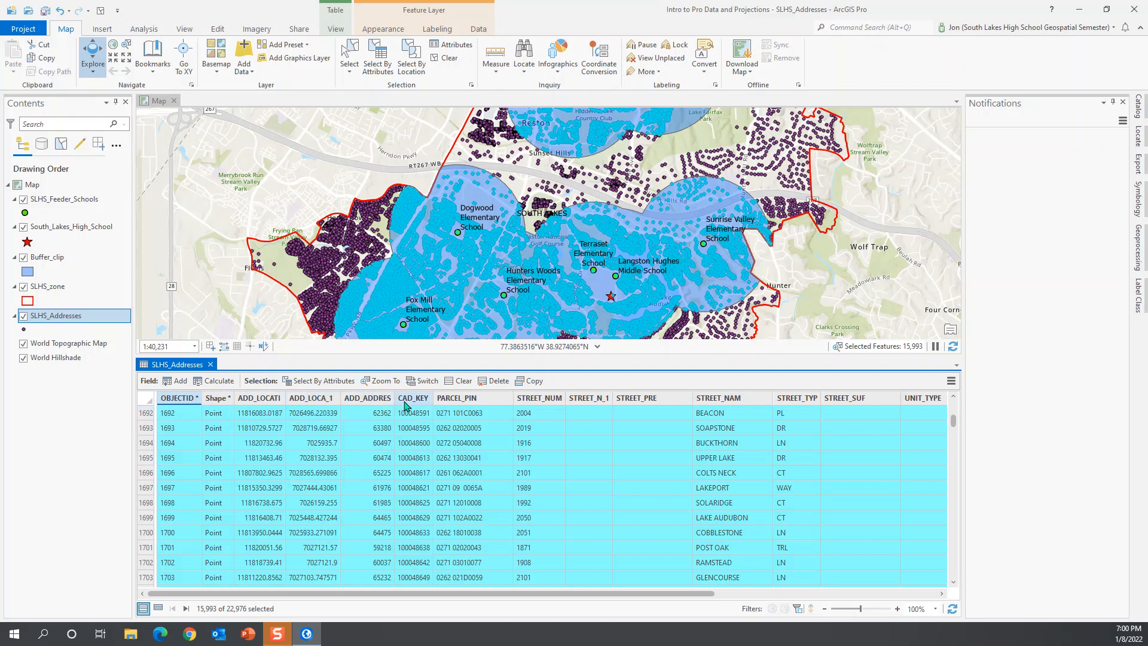
- Switch the address selection to the records outside the buffers and back again, and close the attribute table
{"action": "left_click", "coordinate": [424, 383]}
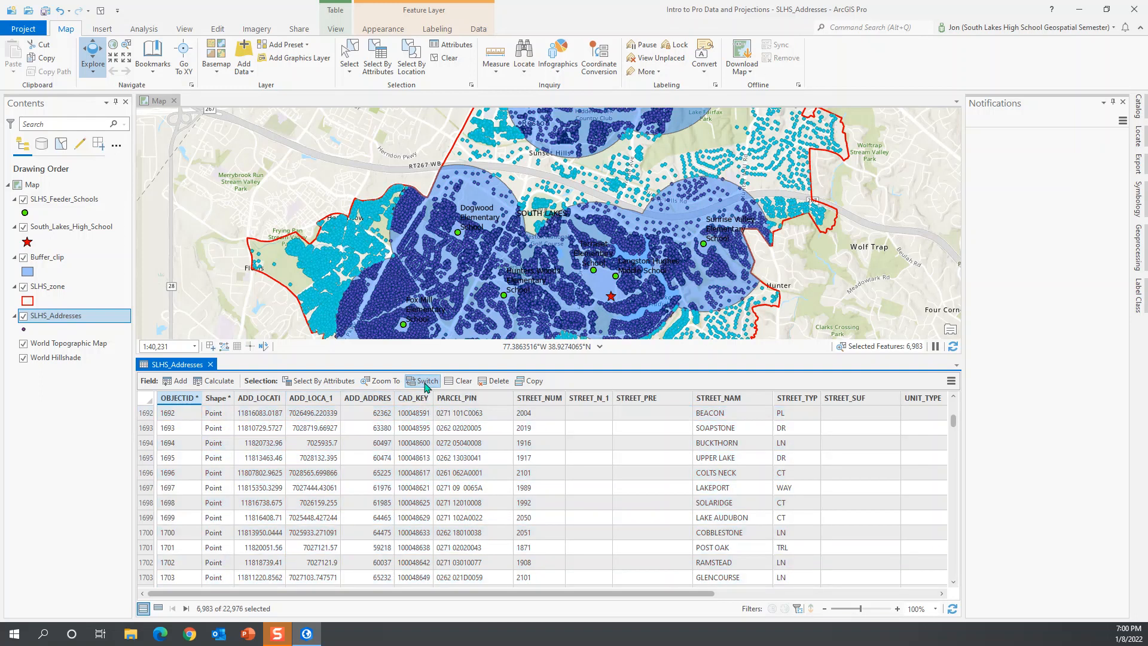
{"action": "left_click", "coordinate": [427, 385]}
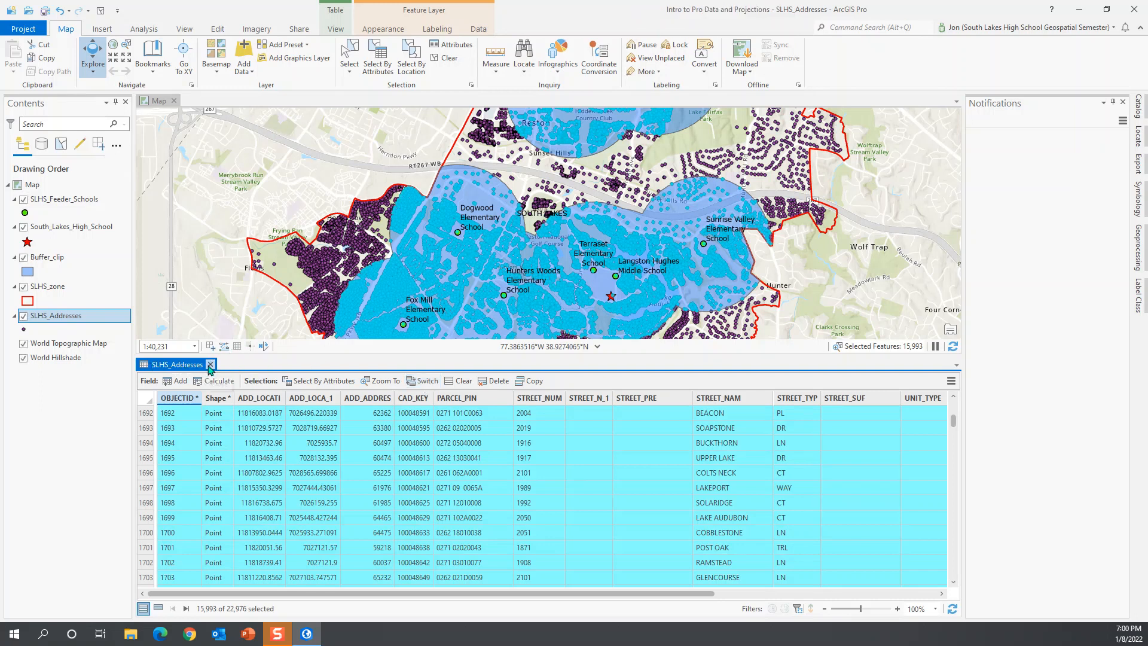
{"action": "left_click", "coordinate": [210, 365]}
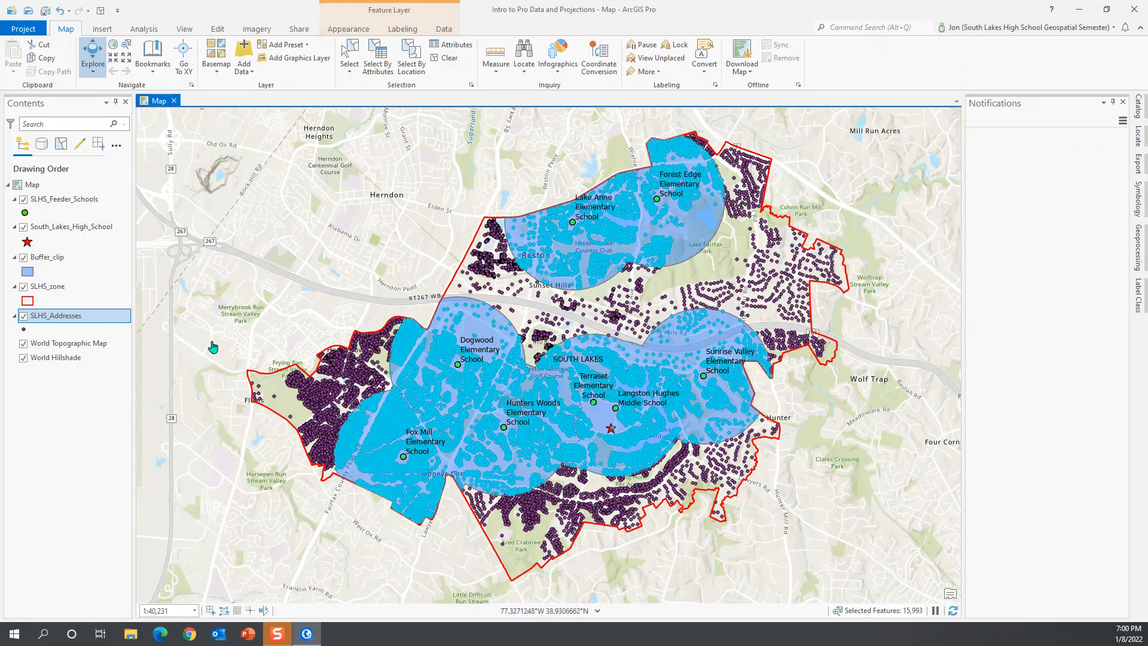
- Set up a feature export of the selected SLHS_Addresses points with the output name Feeder_buffer_addresses
{"action": "right_click", "coordinate": [68, 318]}
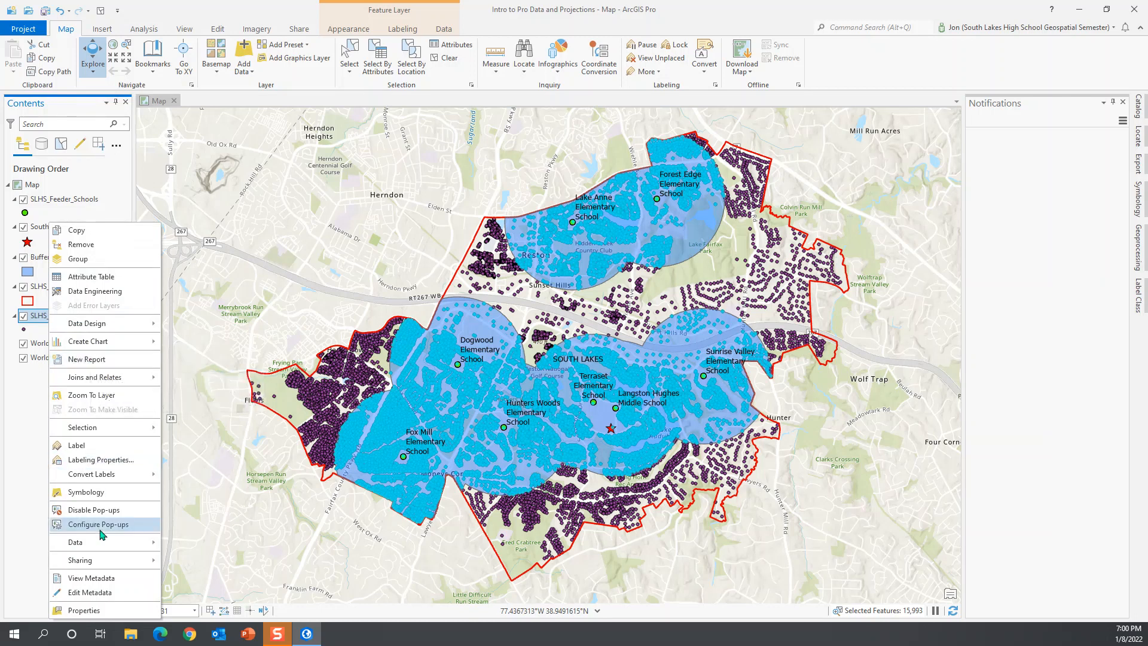
{"action": "mouse_move", "coordinate": [127, 548]}
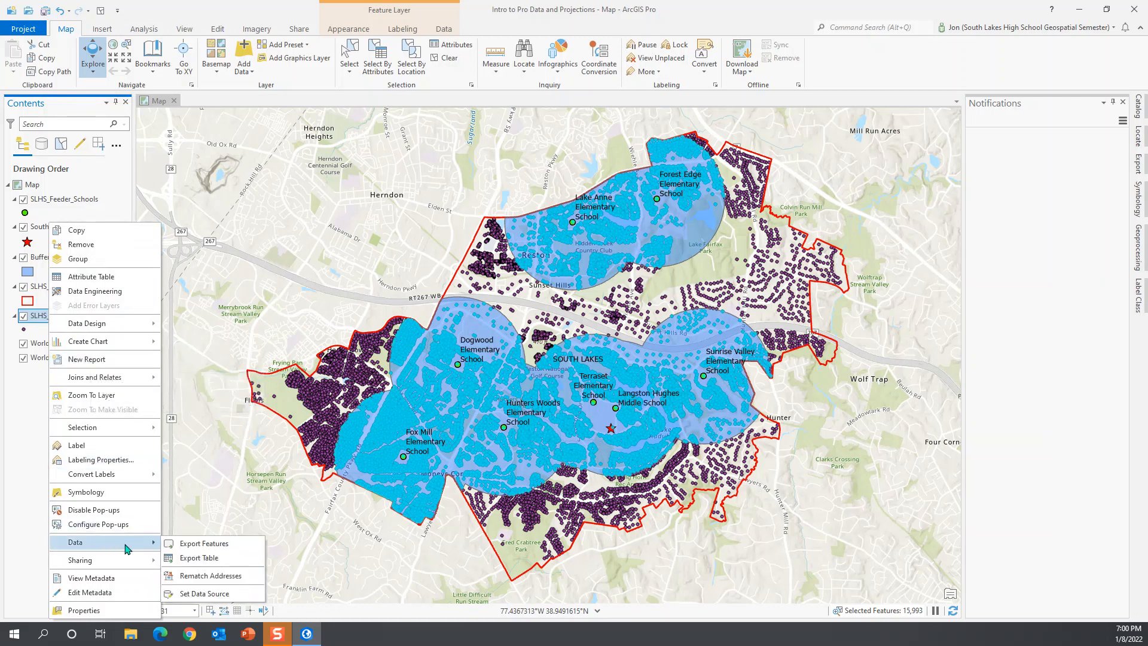
{"action": "left_click", "coordinate": [189, 546]}
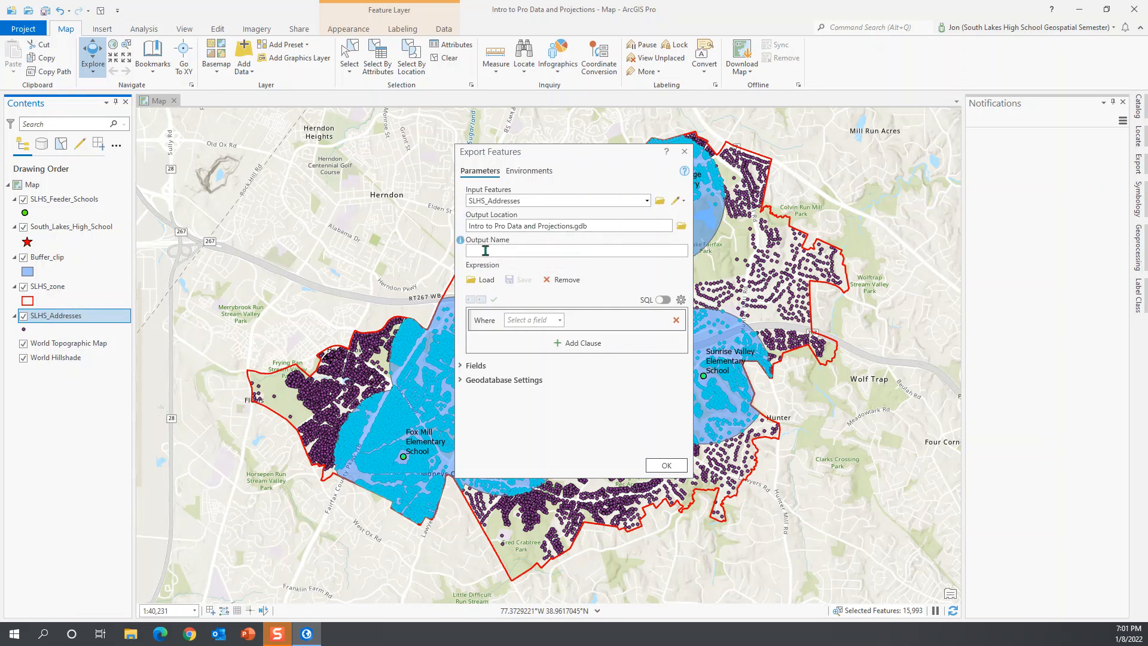
{"action": "left_click", "coordinate": [485, 253]}
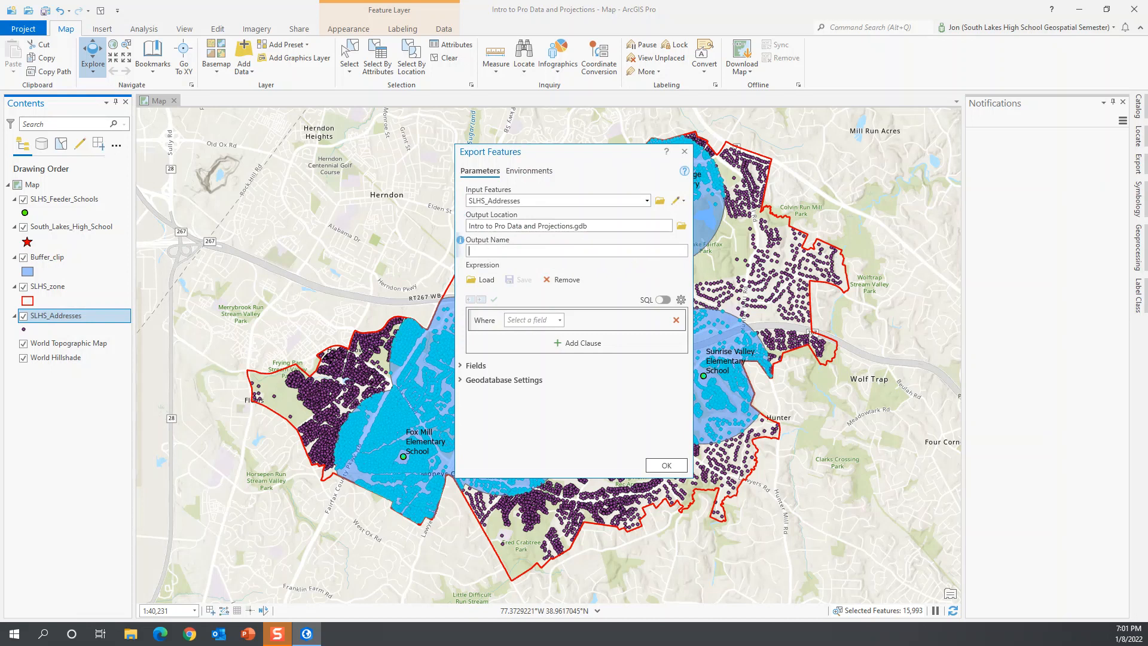
{"action": "type", "text": "Feeder_buffer_addresses"}
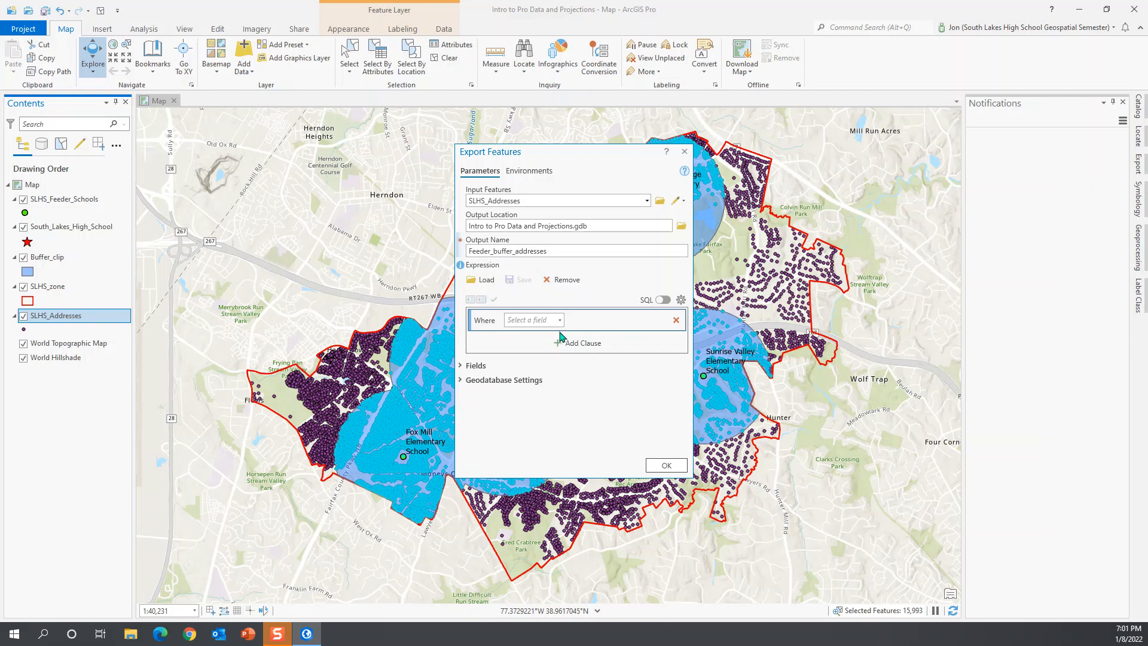
- Set the export's output coordinate system to NAD_1983_StatePlane_Virginia_North_FIPS_4501_Feet and run the export
{"action": "left_click", "coordinate": [529, 173]}
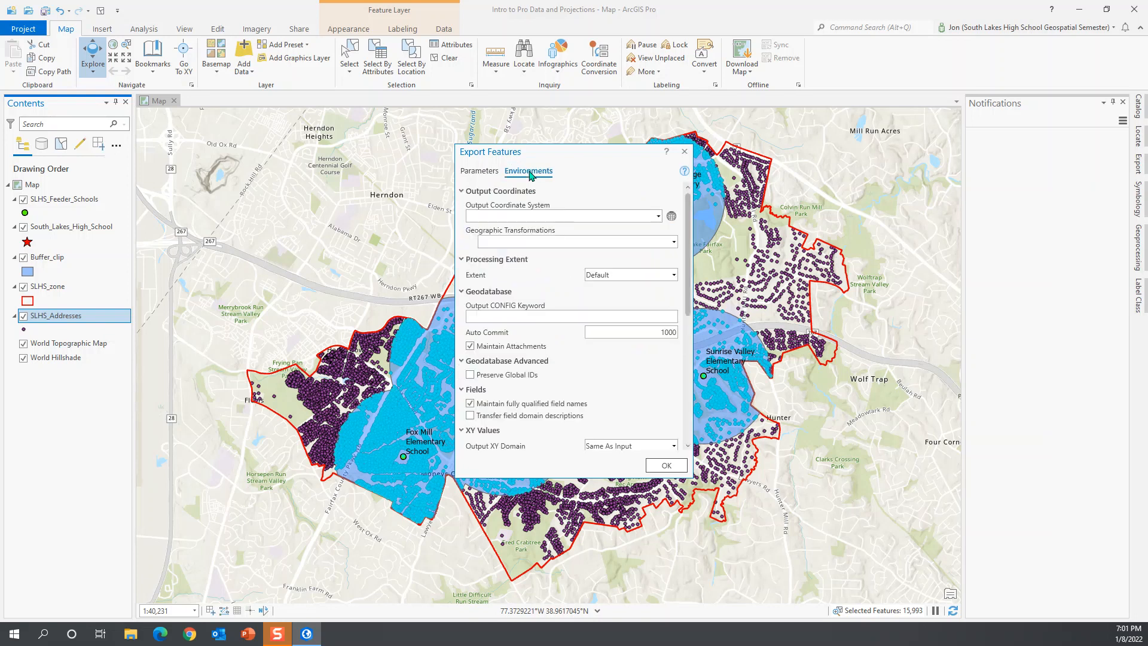
{"action": "left_click", "coordinate": [657, 215]}
{"action": "left_click", "coordinate": [507, 231]}
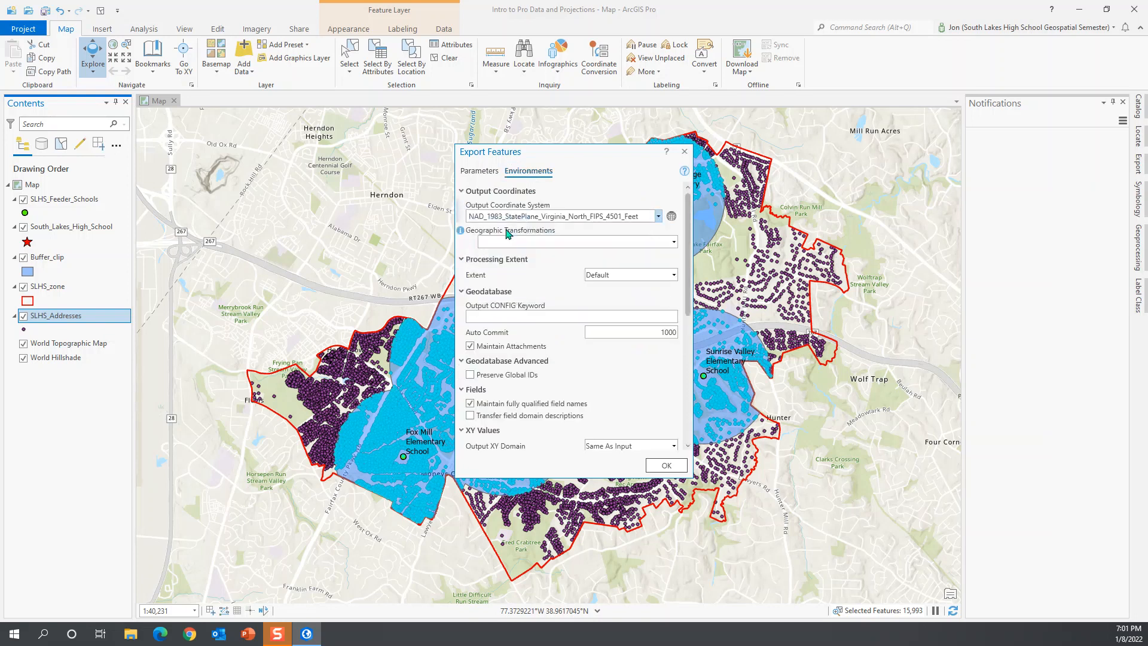
{"action": "left_click", "coordinate": [674, 470]}
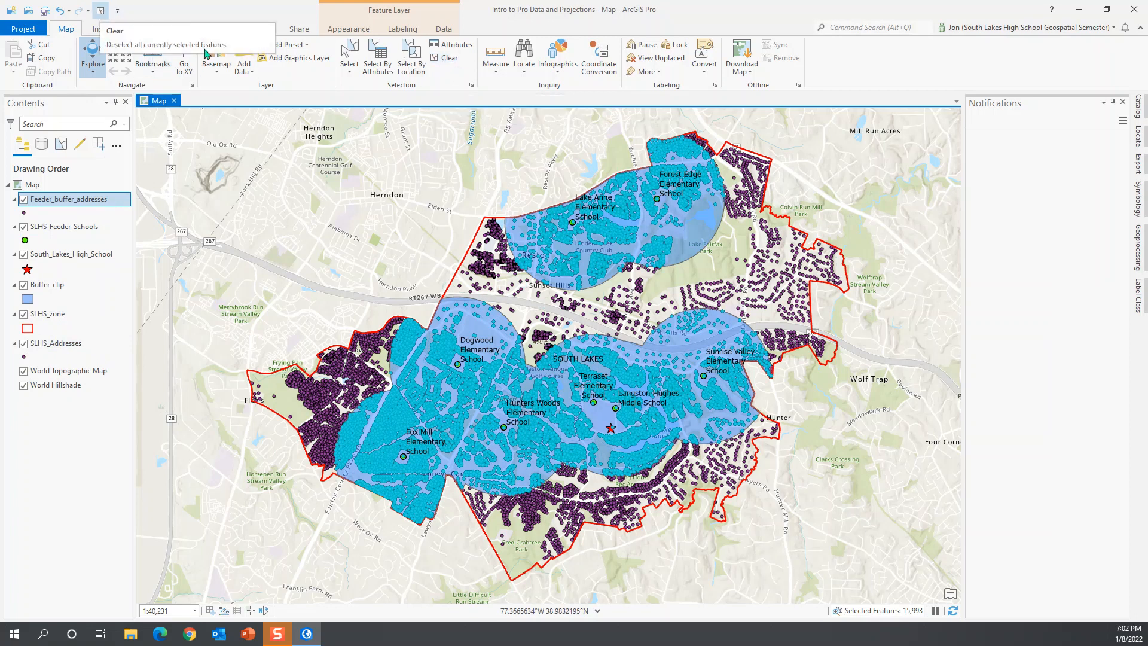
- Clear the selected features and hide the SLHS_Addresses layer
{"action": "right_click", "coordinate": [450, 62]}
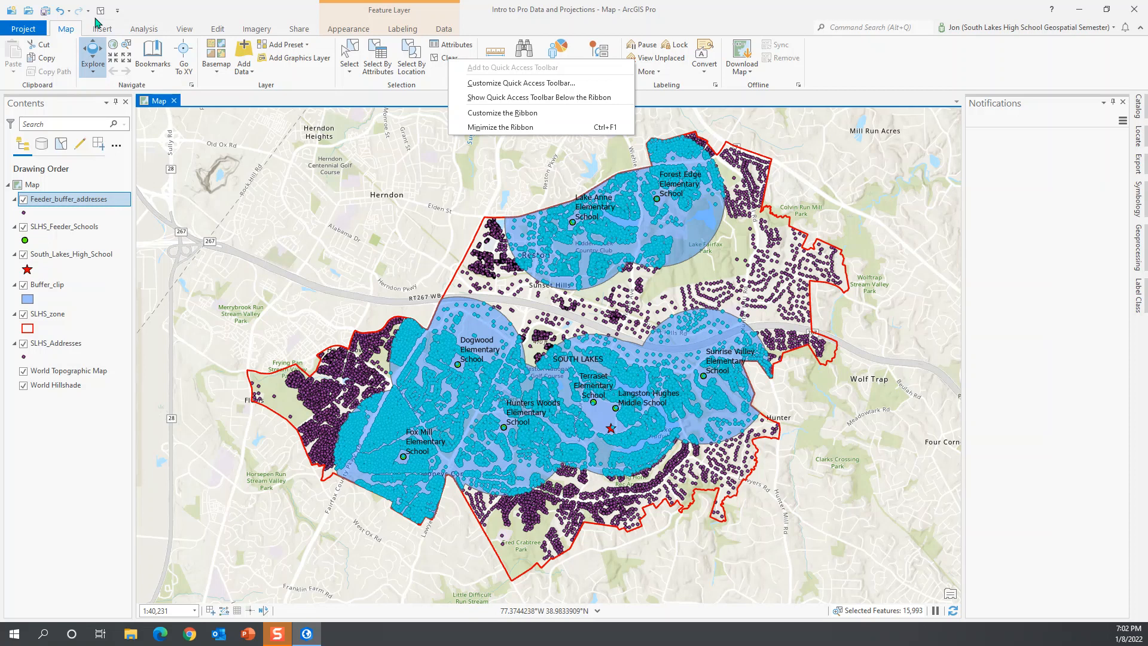
{"action": "left_click", "coordinate": [435, 60]}
{"action": "left_click", "coordinate": [436, 60]}
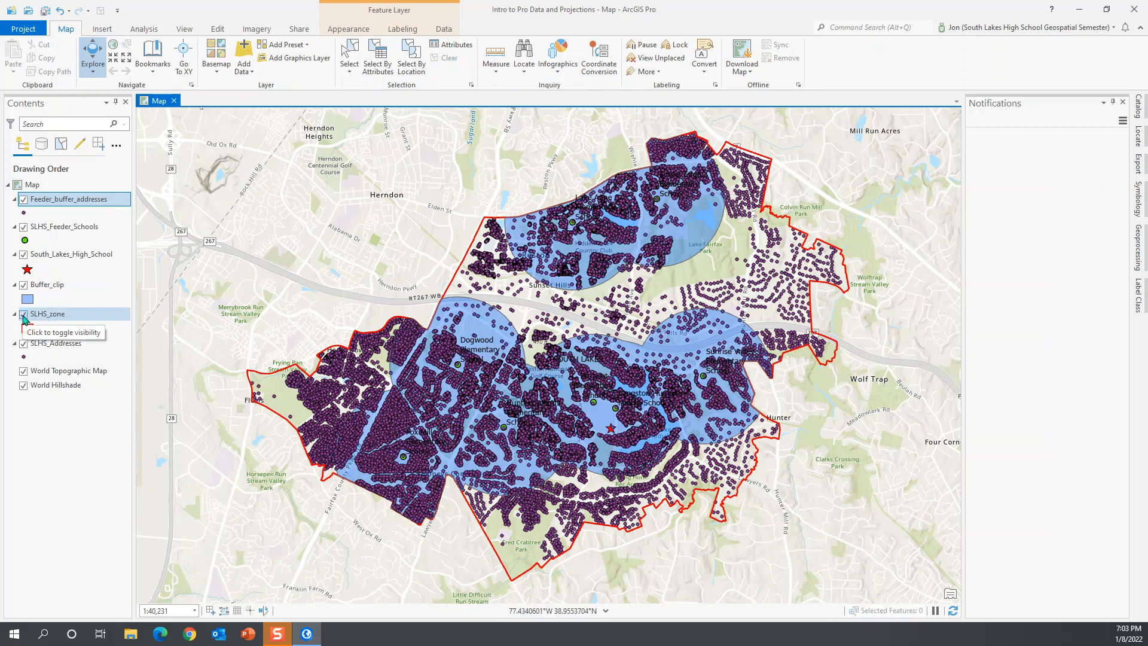
{"action": "left_click", "coordinate": [24, 344]}
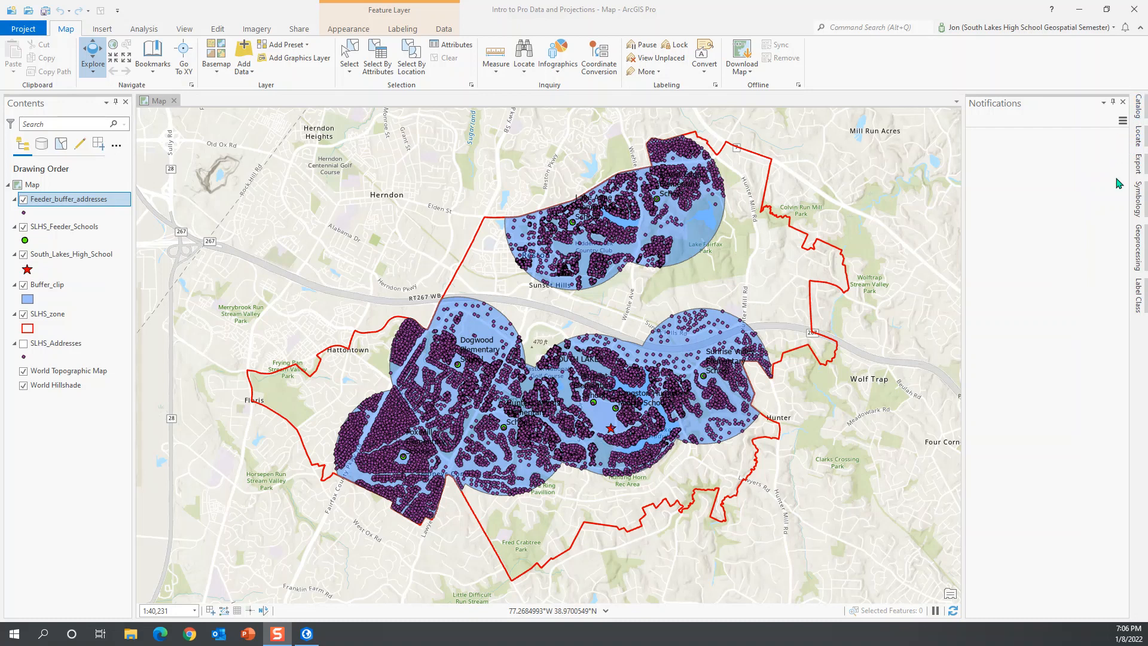
- Hide the Feeder_buffer_addresses, SLHS_Feeder_Schools, South_Lakes_High_School and Buffer_clip layers
{"action": "left_click", "coordinate": [1140, 116]}
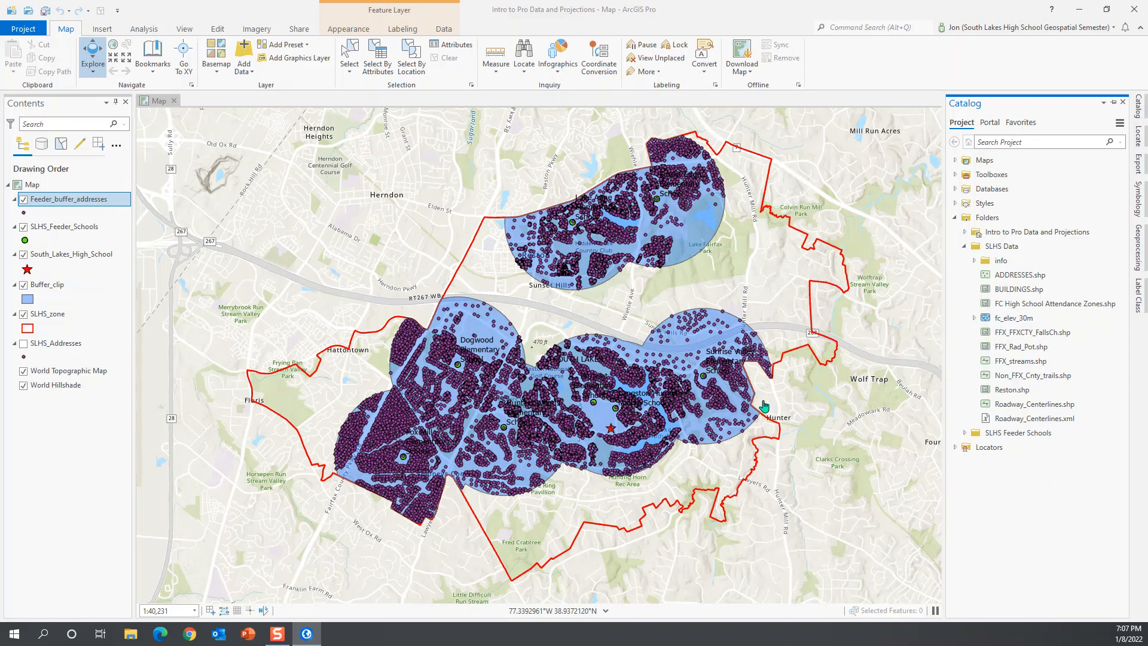
{"action": "left_click", "coordinate": [23, 200]}
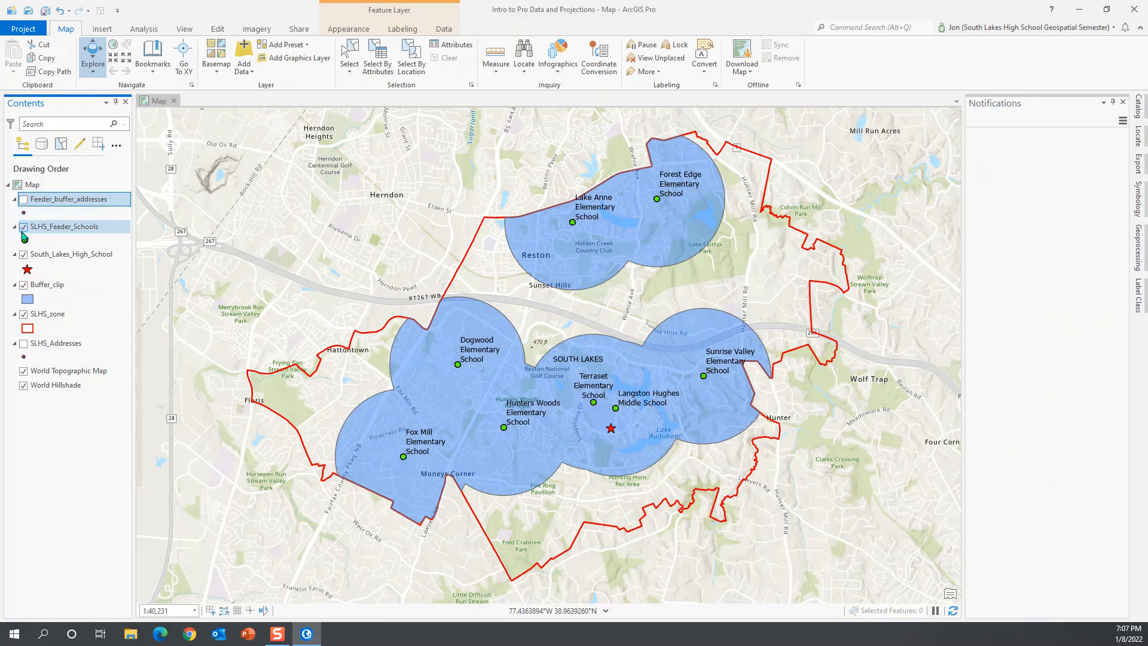
{"action": "left_click", "coordinate": [23, 227]}
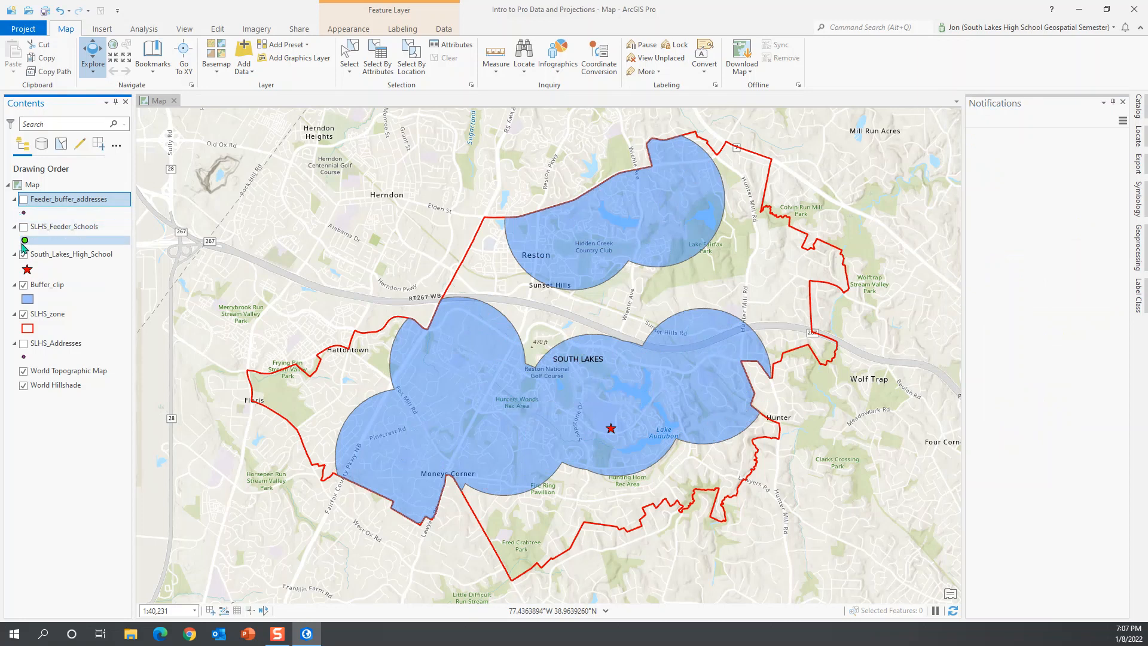
{"action": "left_click", "coordinate": [24, 257]}
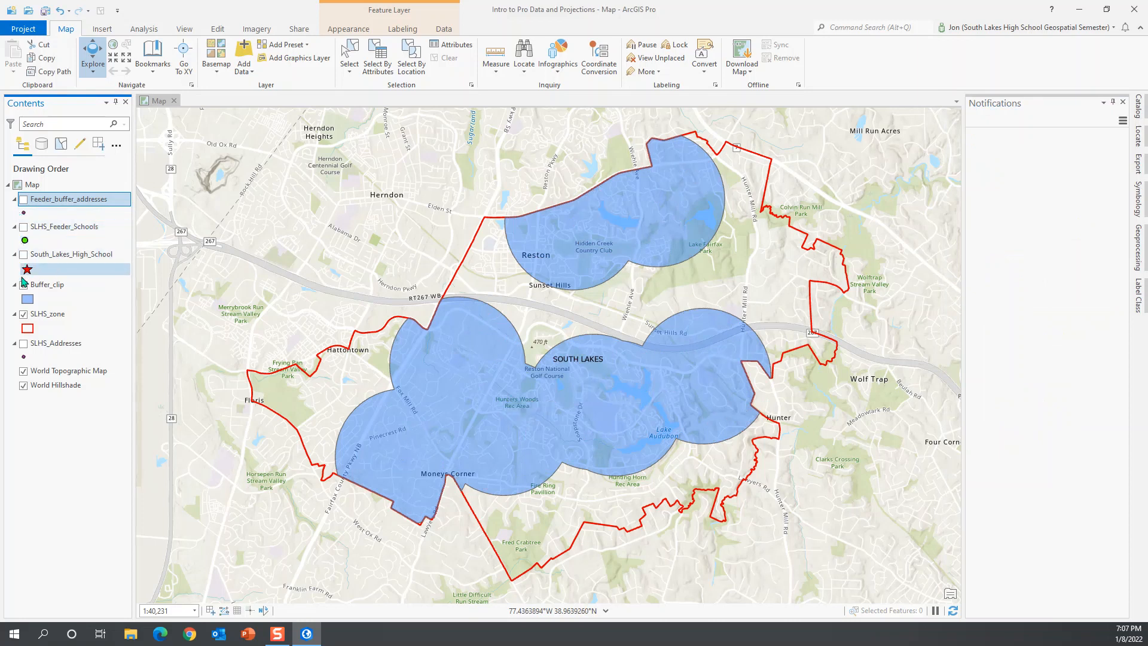
{"action": "left_click", "coordinate": [25, 286]}
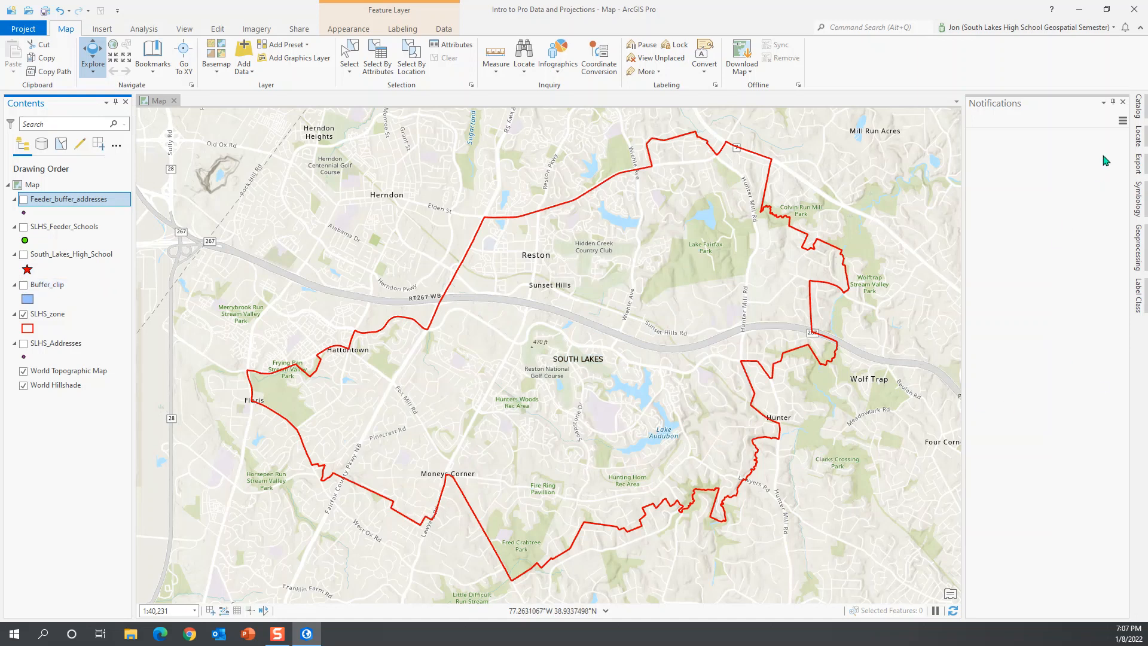
- Add the fc_elev_30m raster from the SLHS Data folder to the current map and calculate its statistics
{"action": "left_click", "coordinate": [1140, 108]}
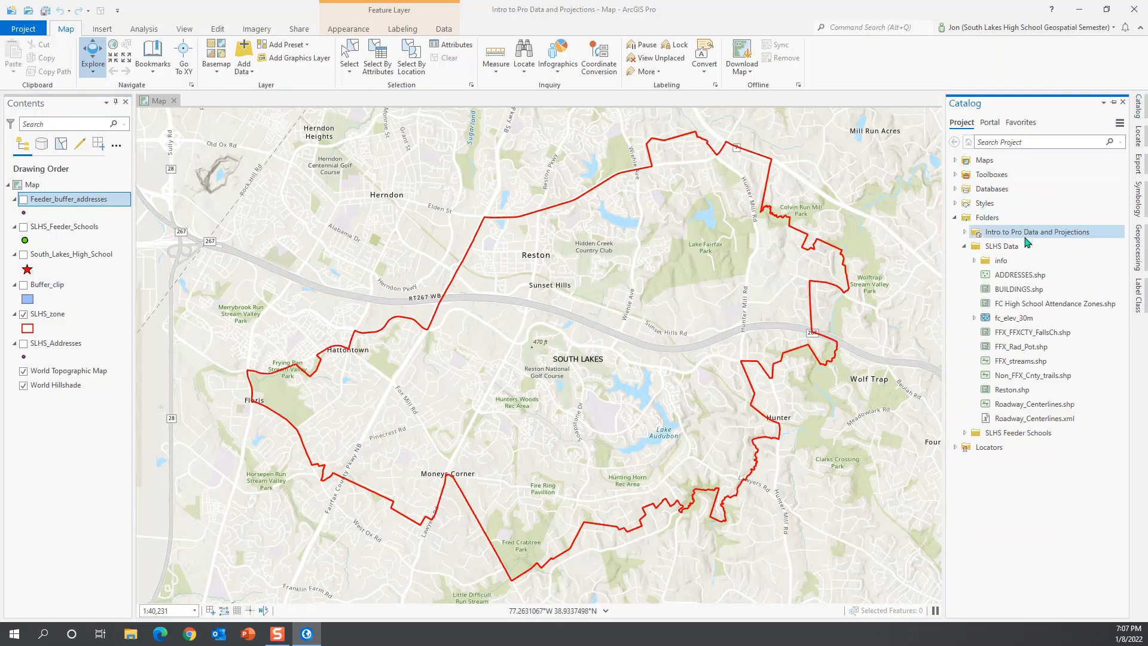
{"action": "right_click", "coordinate": [1015, 321]}
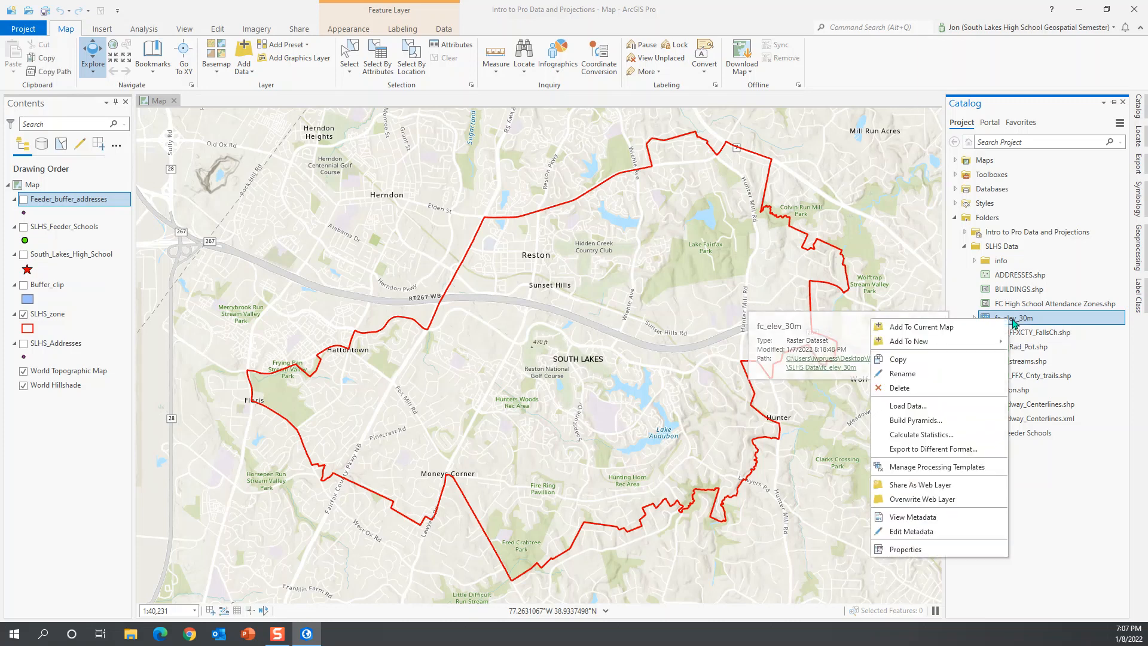
{"action": "left_click", "coordinate": [943, 329]}
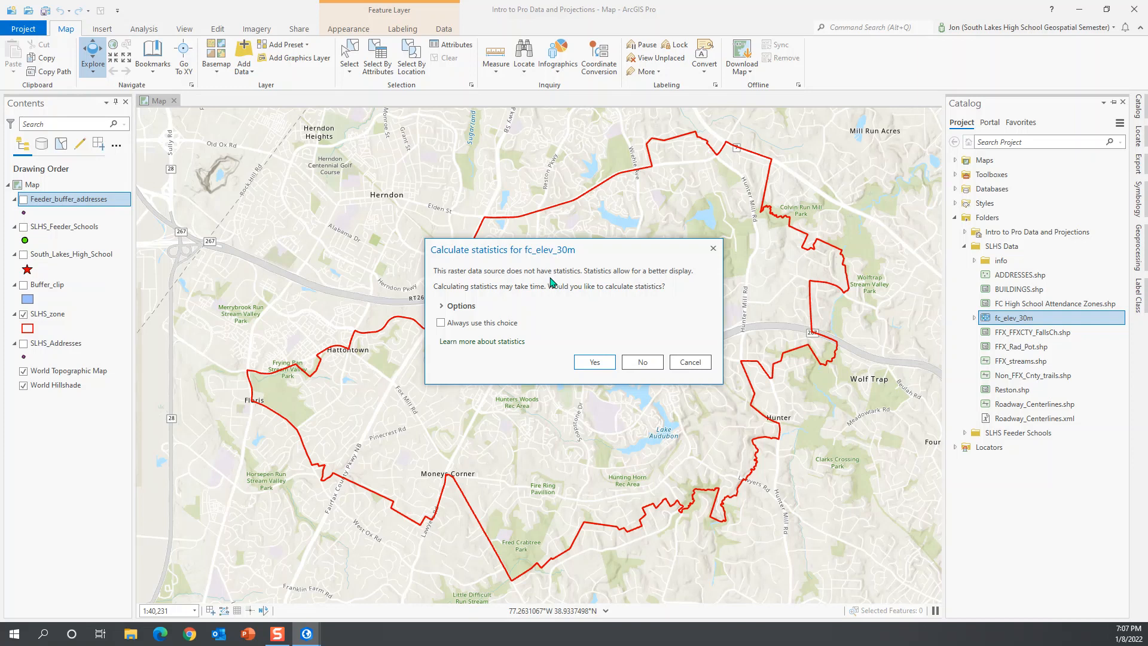
{"action": "left_click", "coordinate": [593, 363]}
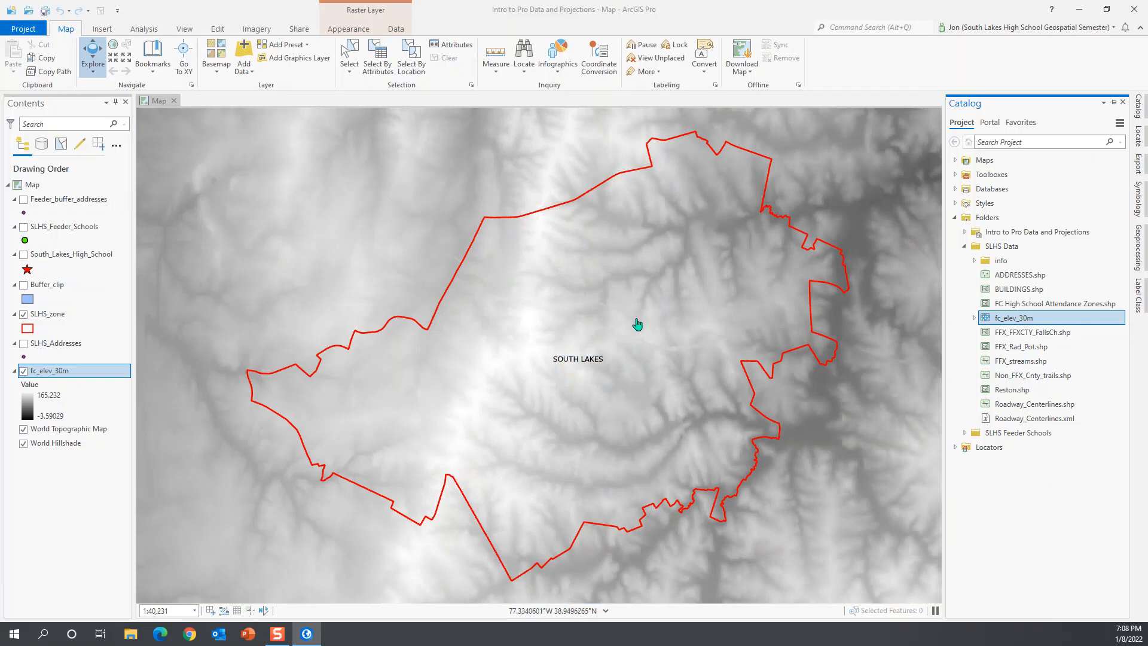
- Examine the fc_elev_30m raster's full extent, its individual cells, and the elevation pattern around the South Lakes zone
{"action": "scroll", "coordinate": [637, 324], "scroll_direction": "down", "scroll_amount": 3}
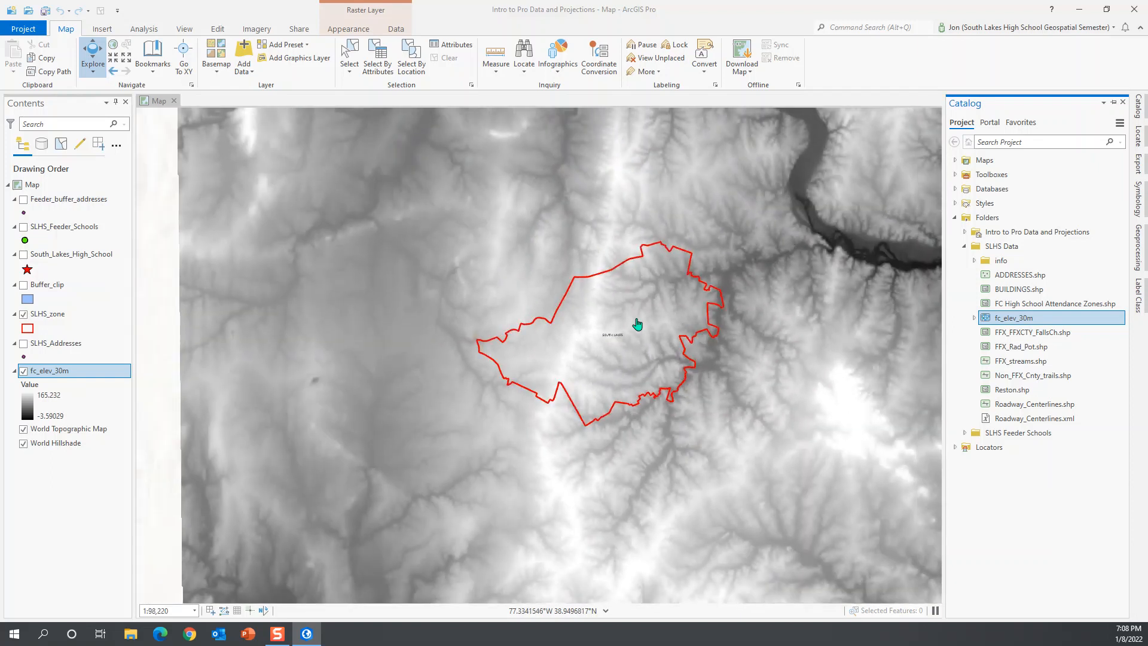
{"action": "scroll", "coordinate": [650, 329], "scroll_direction": "down", "scroll_amount": 3}
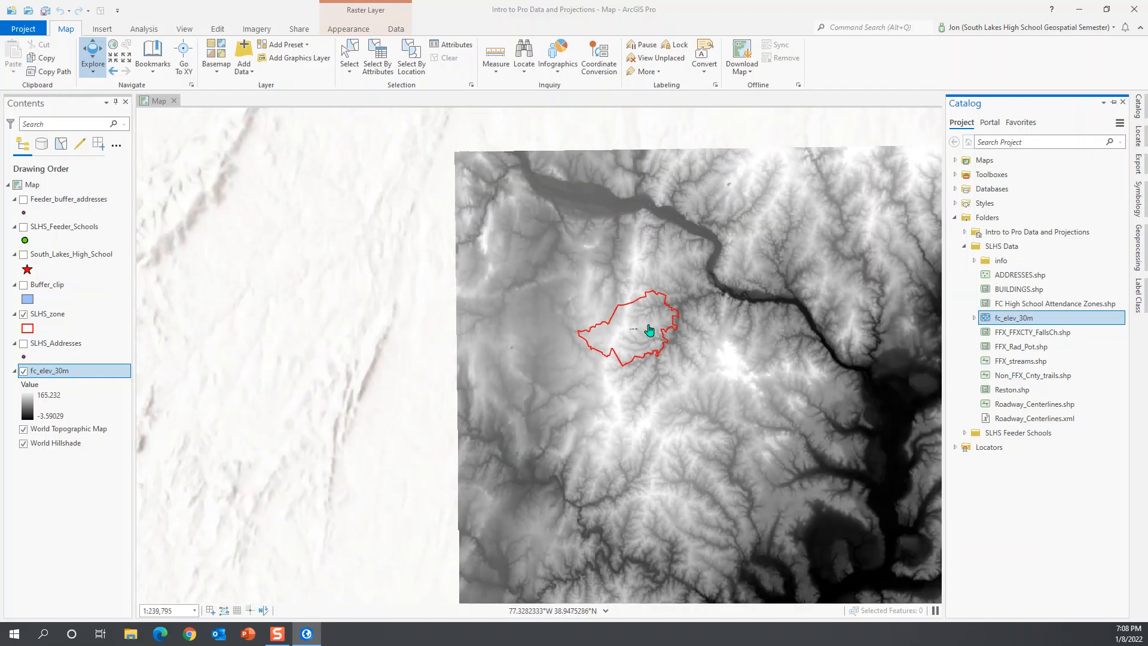
{"action": "scroll", "coordinate": [651, 329], "scroll_direction": "down", "scroll_amount": 2}
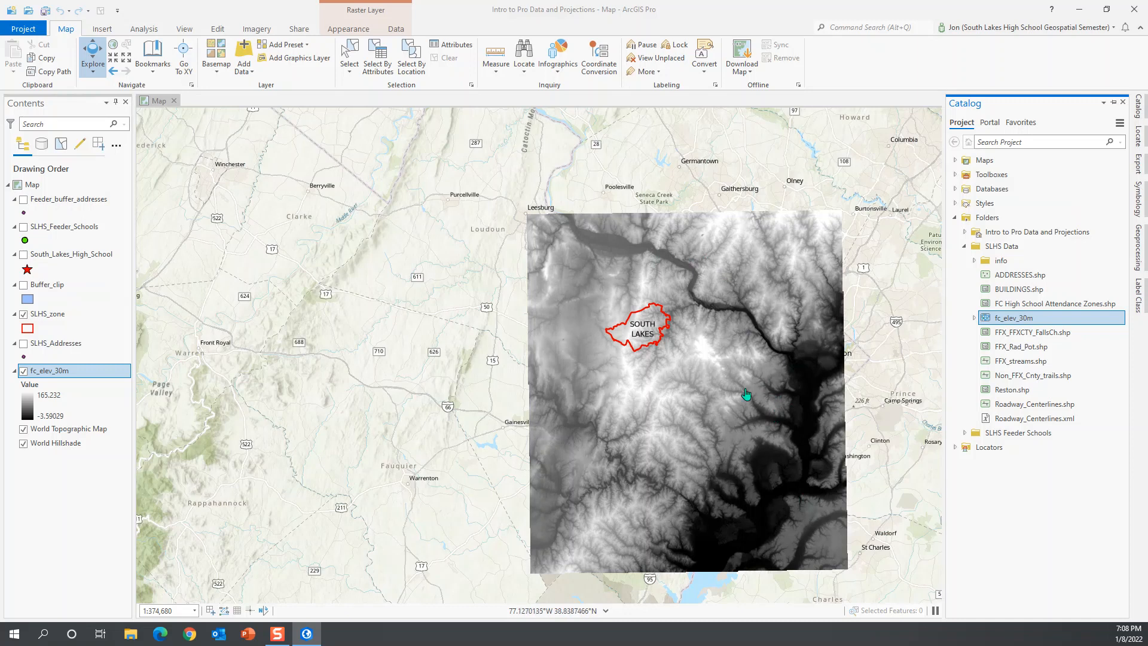
{"action": "scroll", "coordinate": [740, 380], "scroll_direction": "up", "scroll_amount": 6}
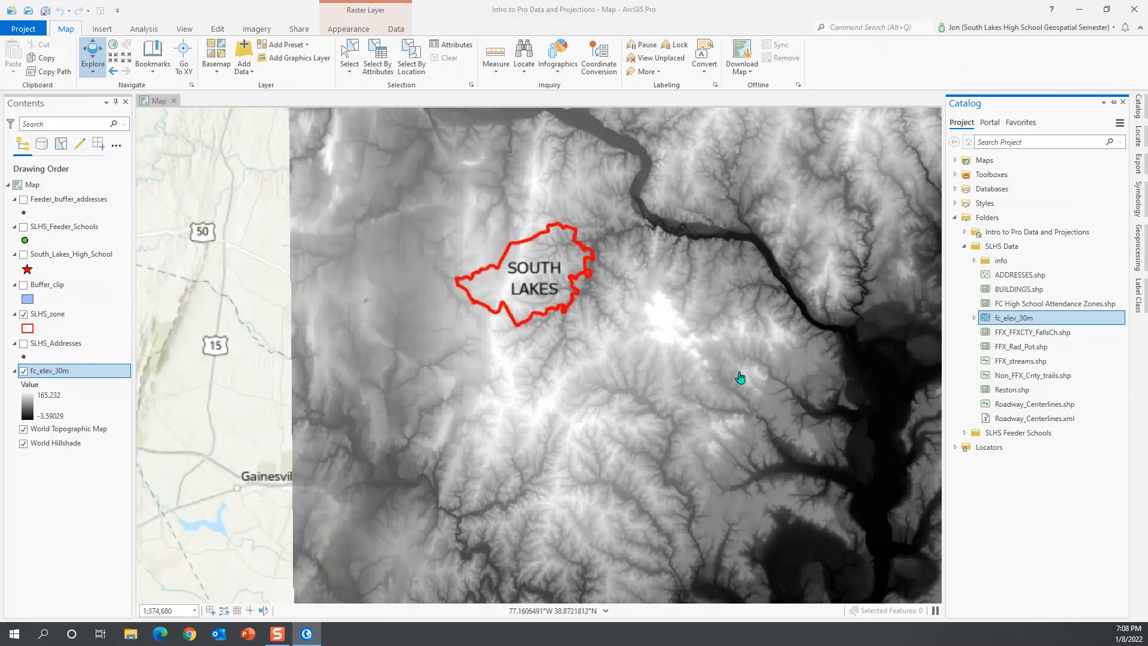
{"action": "scroll", "coordinate": [719, 357], "scroll_direction": "up", "scroll_amount": 10}
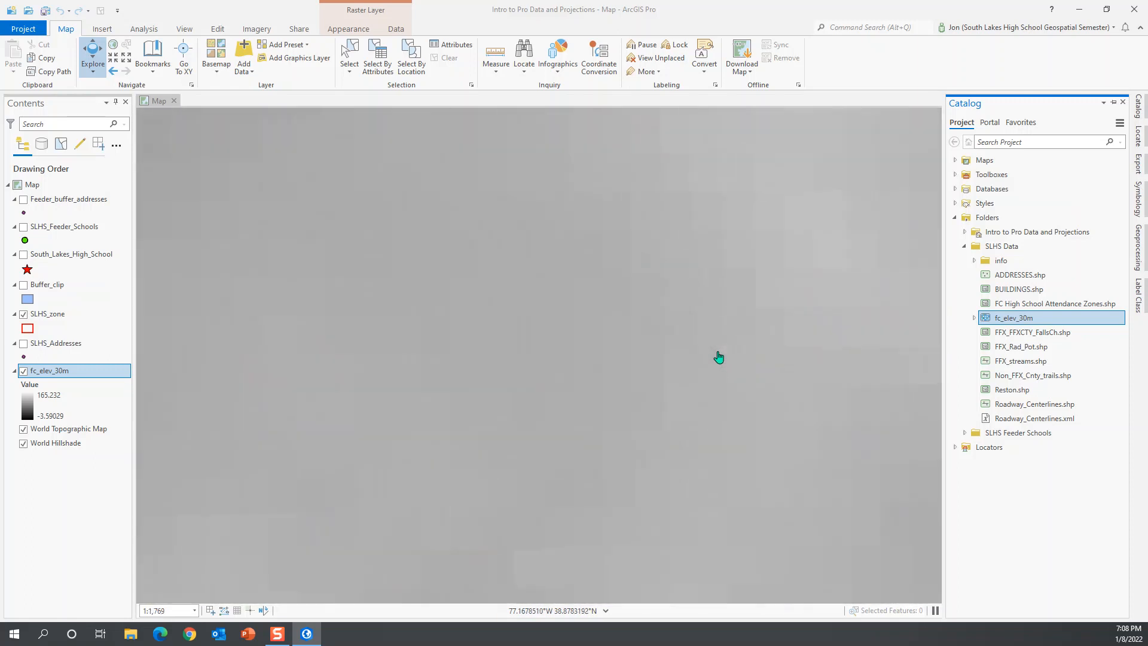
{"action": "scroll", "coordinate": [652, 312], "scroll_direction": "down", "scroll_amount": 2}
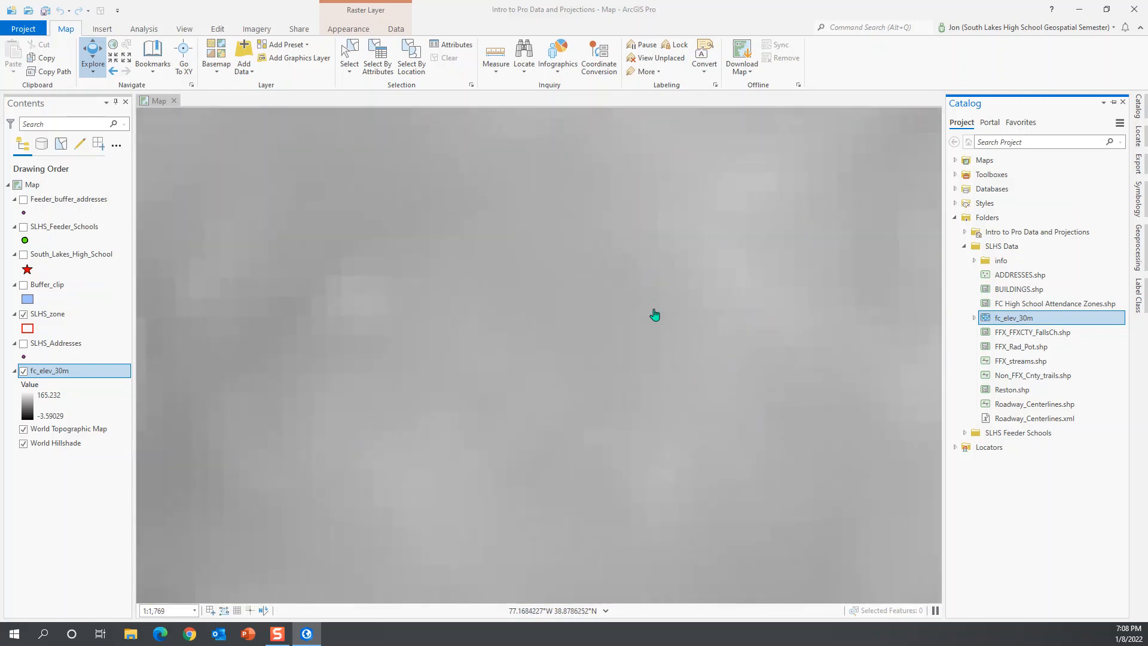
{"action": "scroll", "coordinate": [655, 314], "scroll_direction": "down", "scroll_amount": 3}
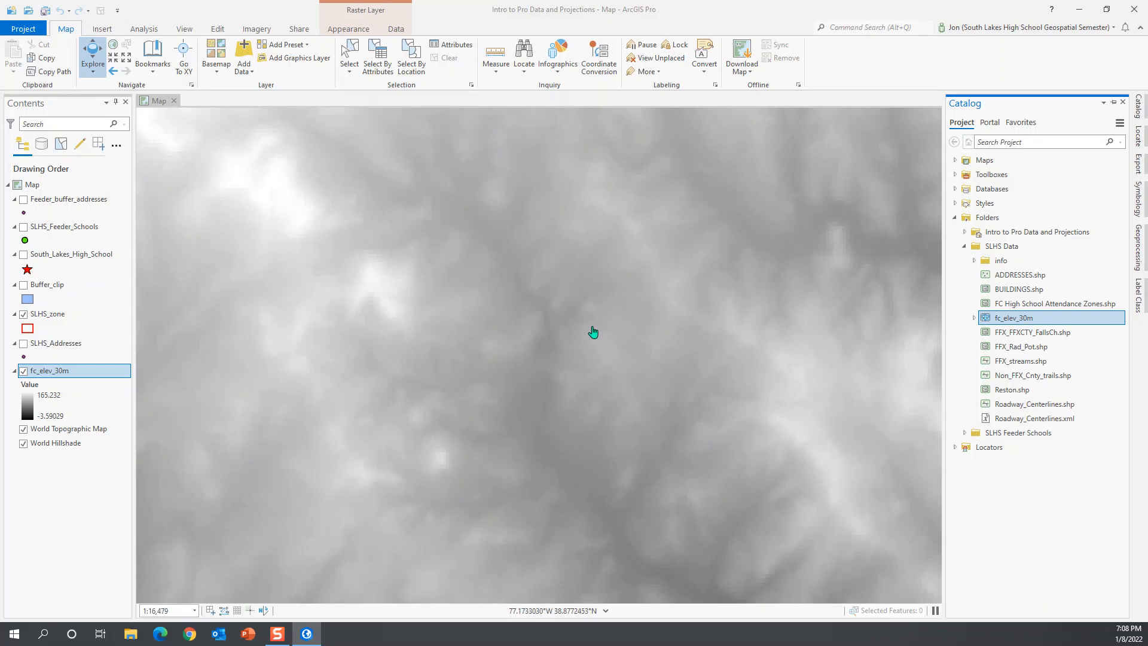
{"action": "scroll", "coordinate": [625, 293], "scroll_direction": "down", "scroll_amount": 2}
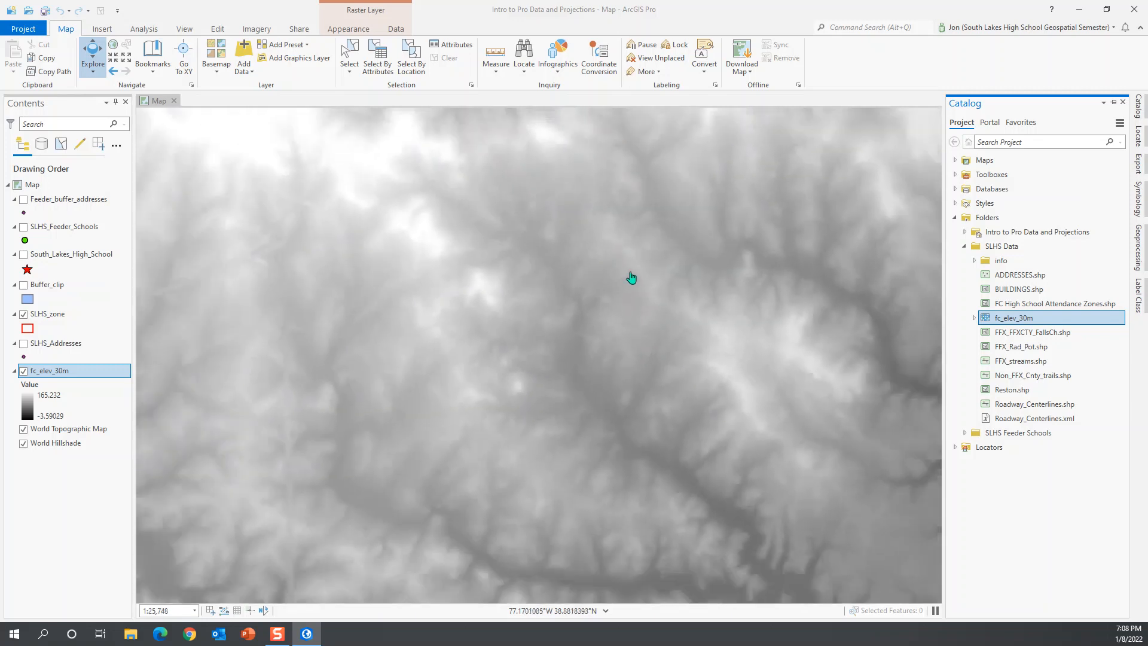
{"action": "scroll", "coordinate": [631, 277], "scroll_direction": "down", "scroll_amount": 1}
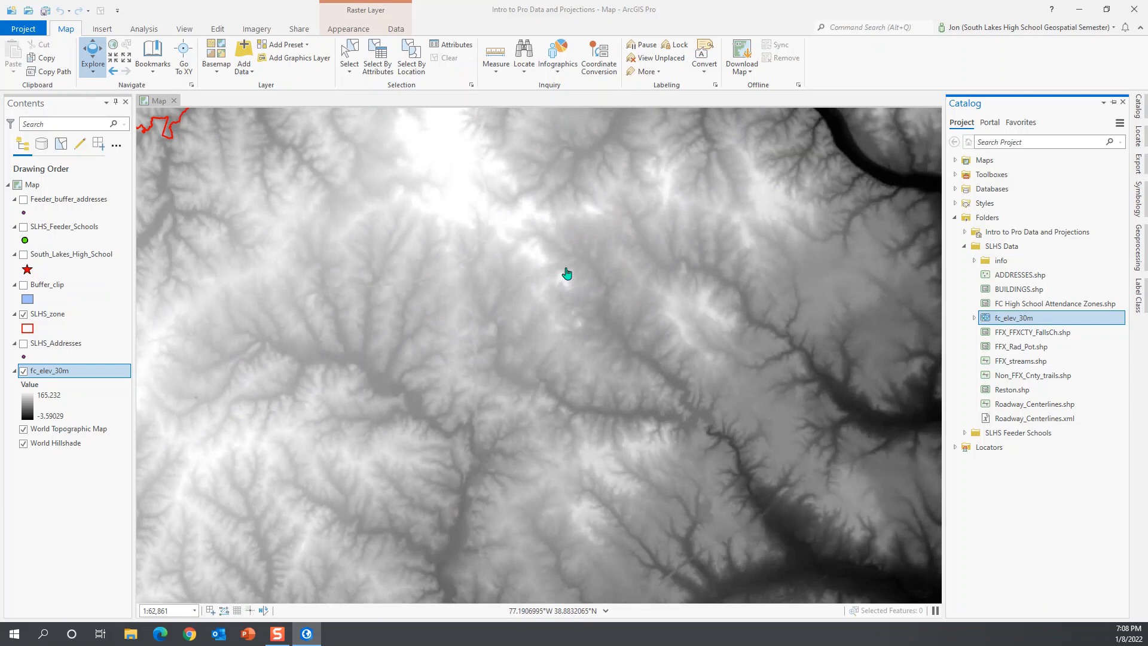
{"action": "scroll", "coordinate": [577, 261], "scroll_direction": "down", "scroll_amount": 2}
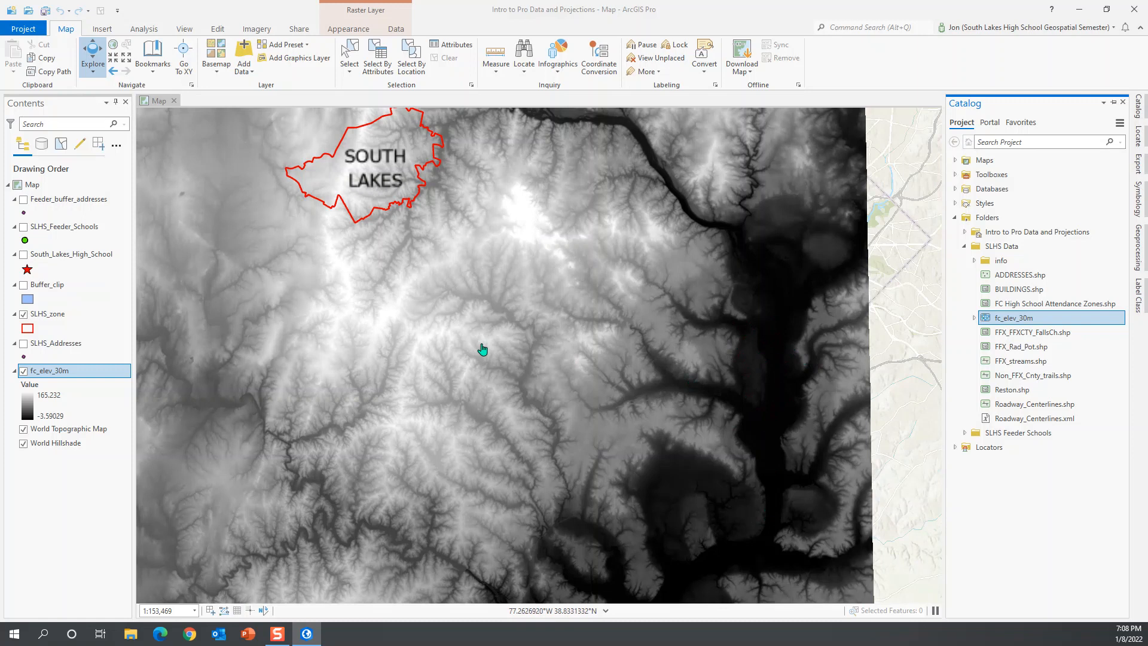
{"action": "scroll", "coordinate": [482, 347], "scroll_direction": "down", "scroll_amount": 2}
{"action": "scroll", "coordinate": [453, 309], "scroll_direction": "down", "scroll_amount": 2}
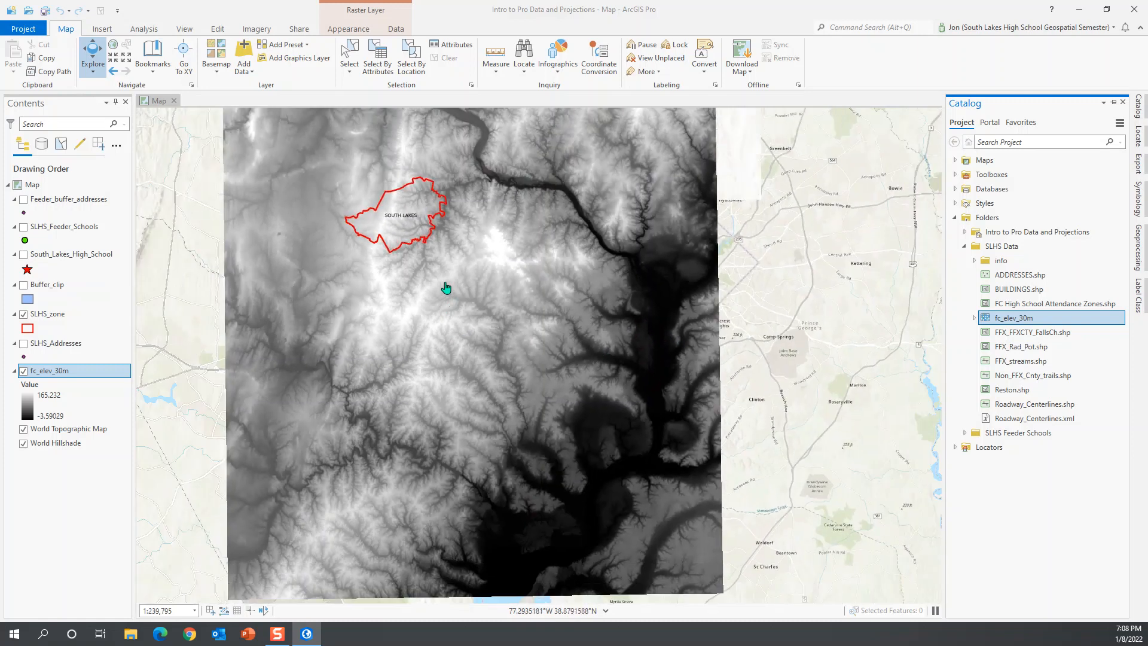
{"action": "scroll", "coordinate": [440, 283], "scroll_direction": "up", "scroll_amount": 2}
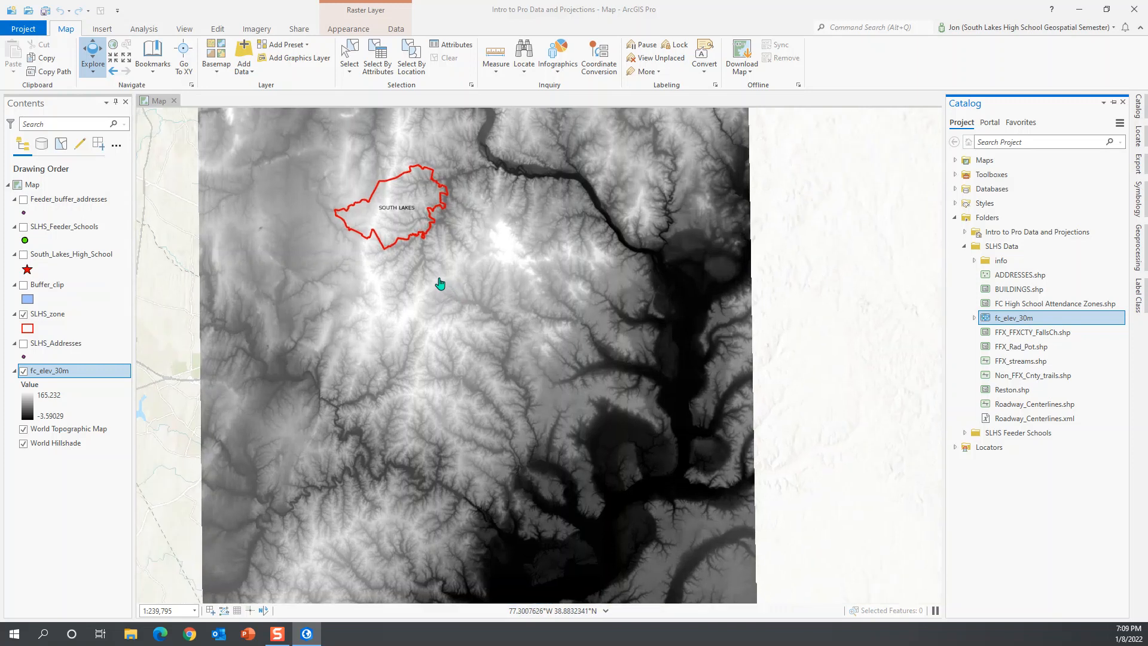
{"action": "left_click_drag", "start_coordinate": [440, 283], "coordinate": [569, 472]}
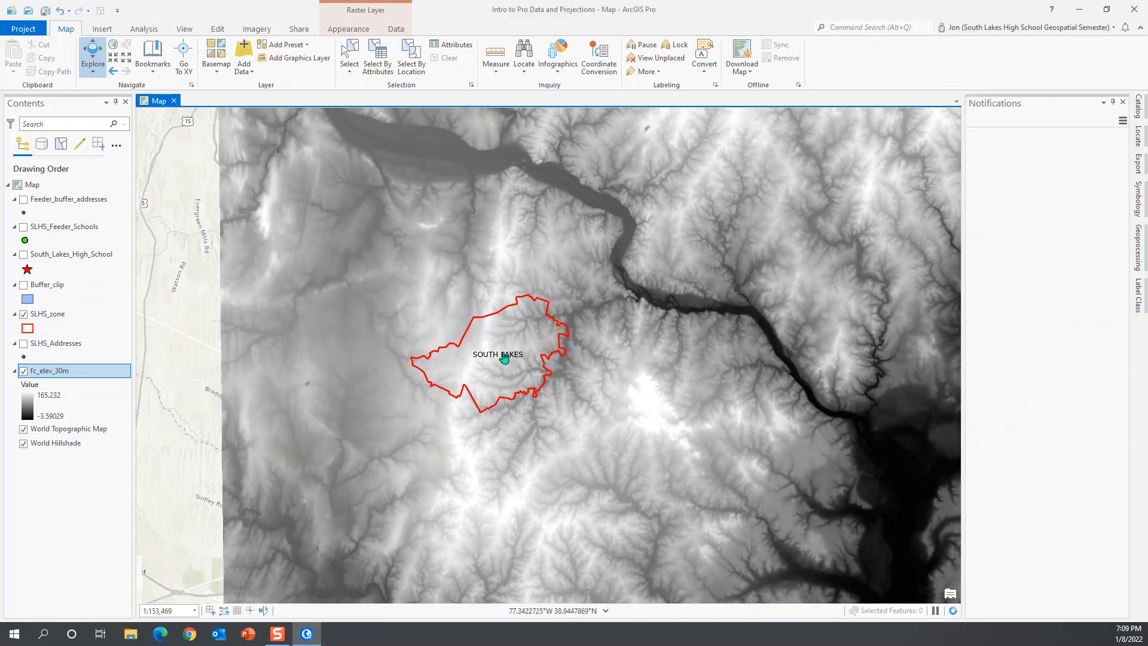
{"action": "scroll", "coordinate": [508, 350], "scroll_direction": "up", "scroll_amount": 2}
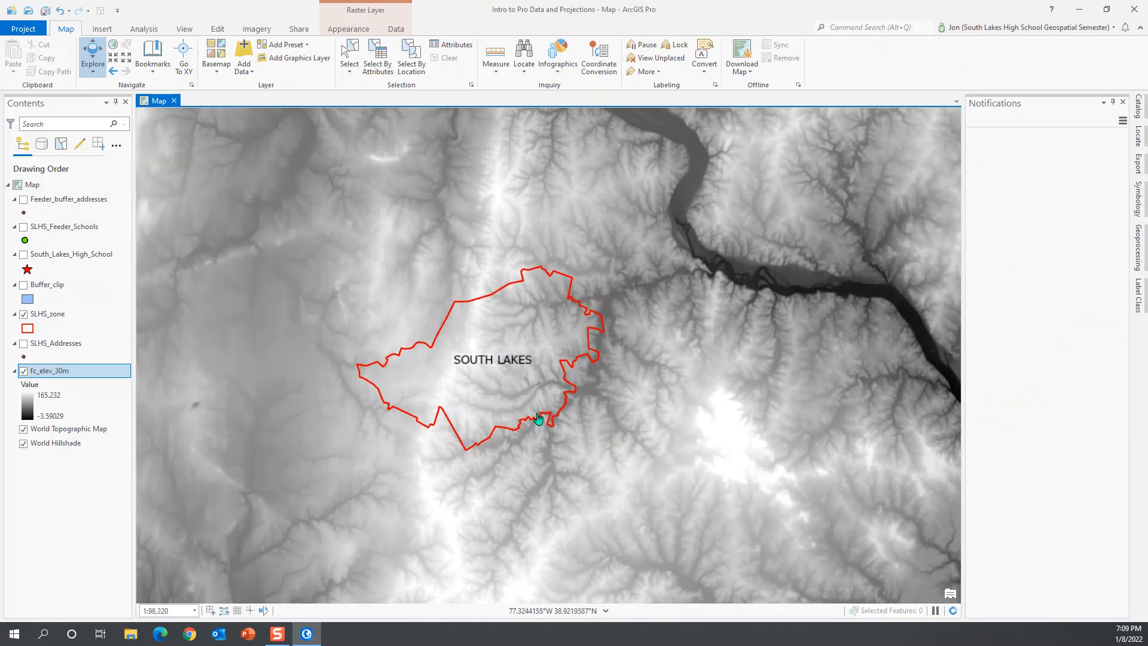
- Search the geoprocessing tools for "Extract by mask" and open the Extract by Mask tool
{"action": "left_click", "coordinate": [143, 30]}
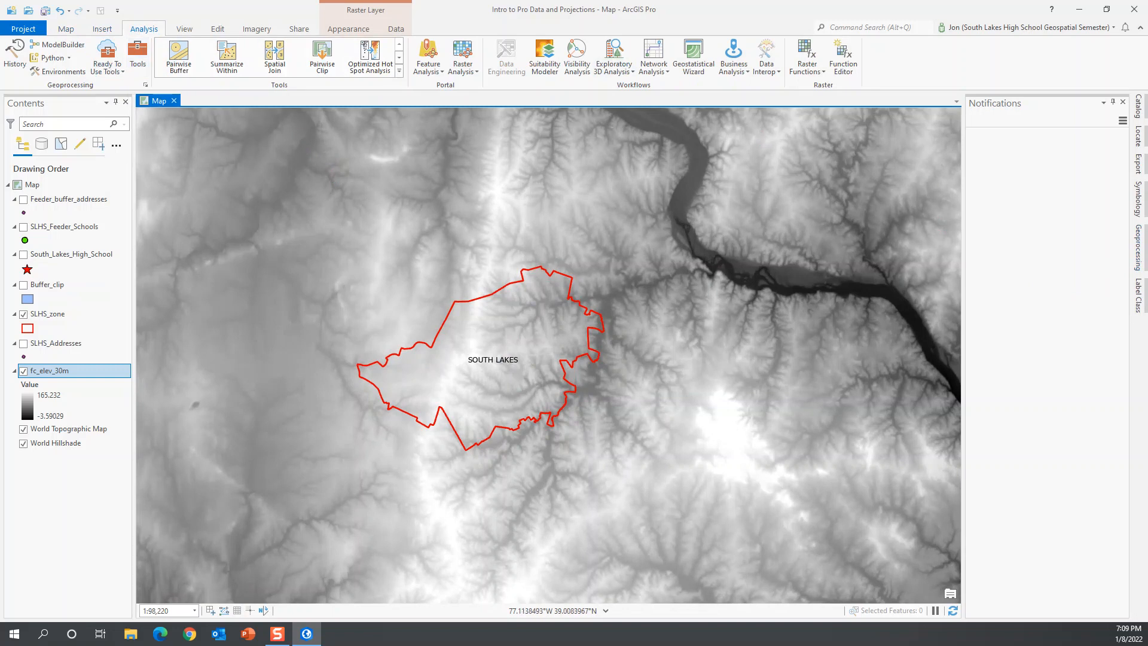
{"action": "left_click", "coordinate": [1138, 250]}
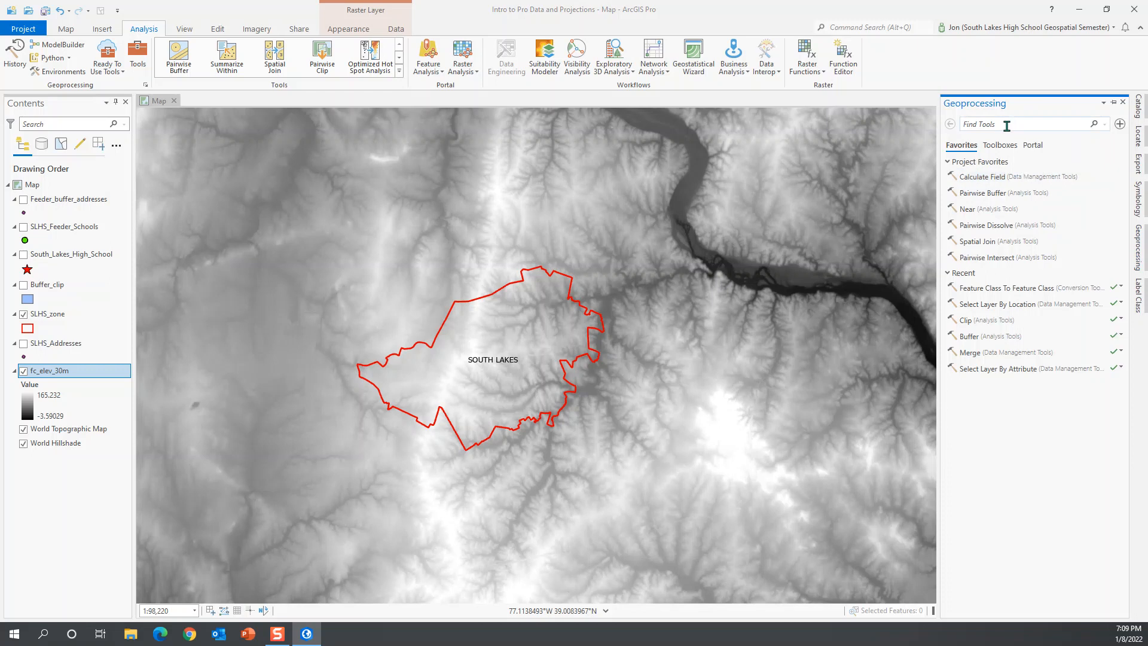
{"action": "left_click", "coordinate": [976, 127]}
{"action": "type", "text": "Extract by mask"}
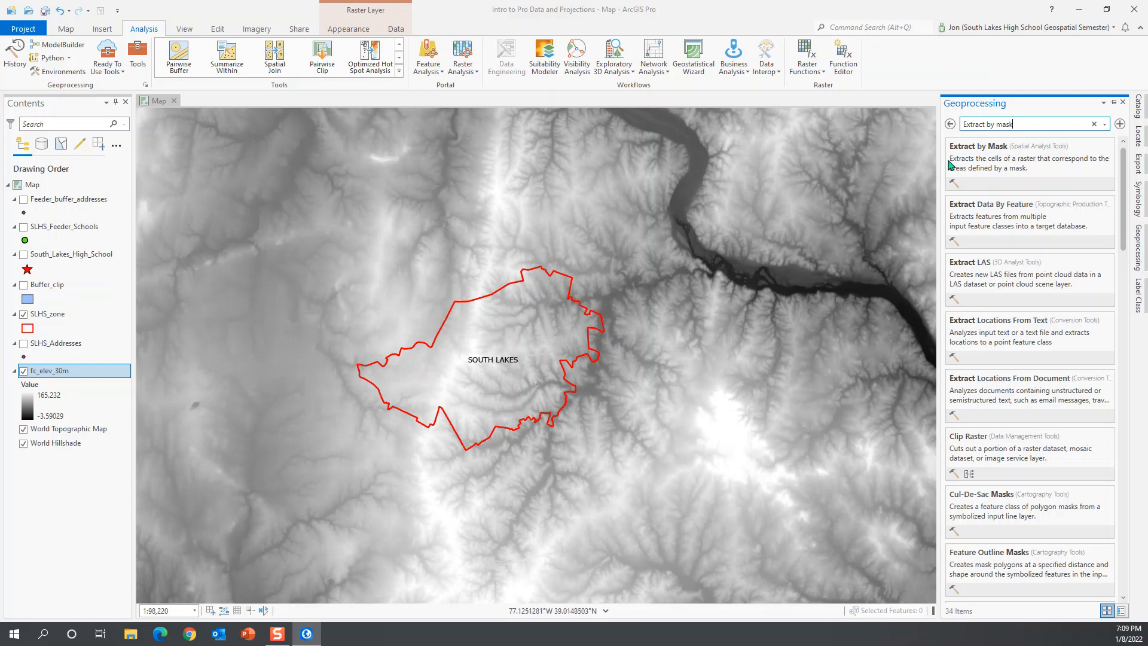
{"action": "left_click", "coordinate": [965, 151]}
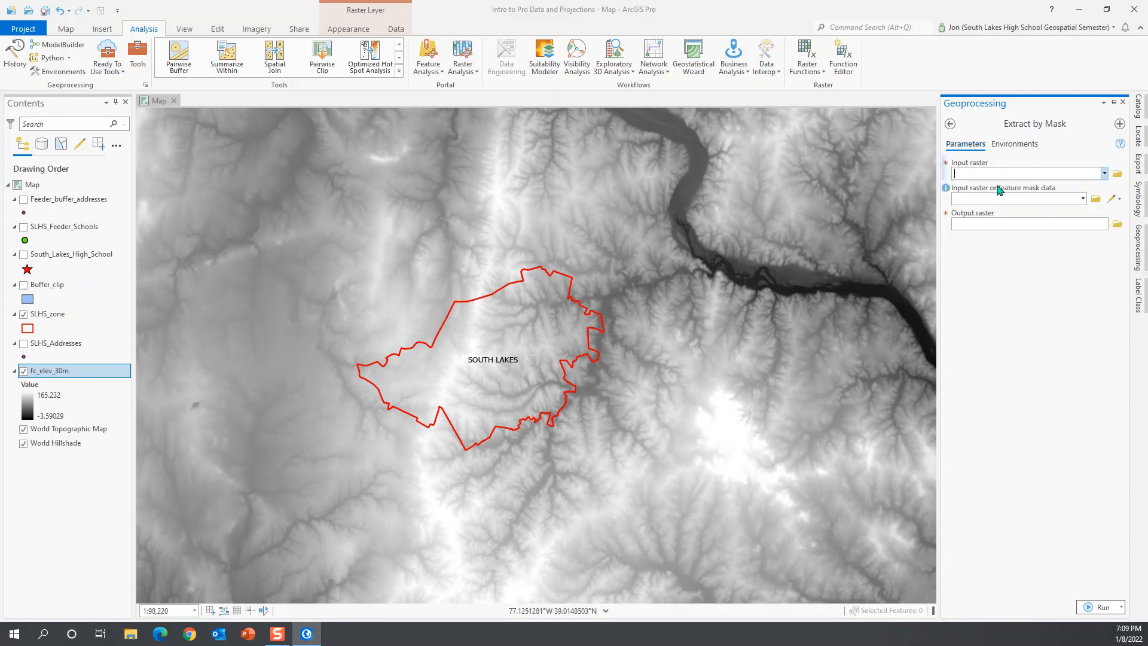
- Set Extract by Mask to use fc_elev_30m as input raster, SLHS_zone as mask, and SLHS_zone_elev30m as output raster name
{"action": "left_click", "coordinate": [1105, 175]}
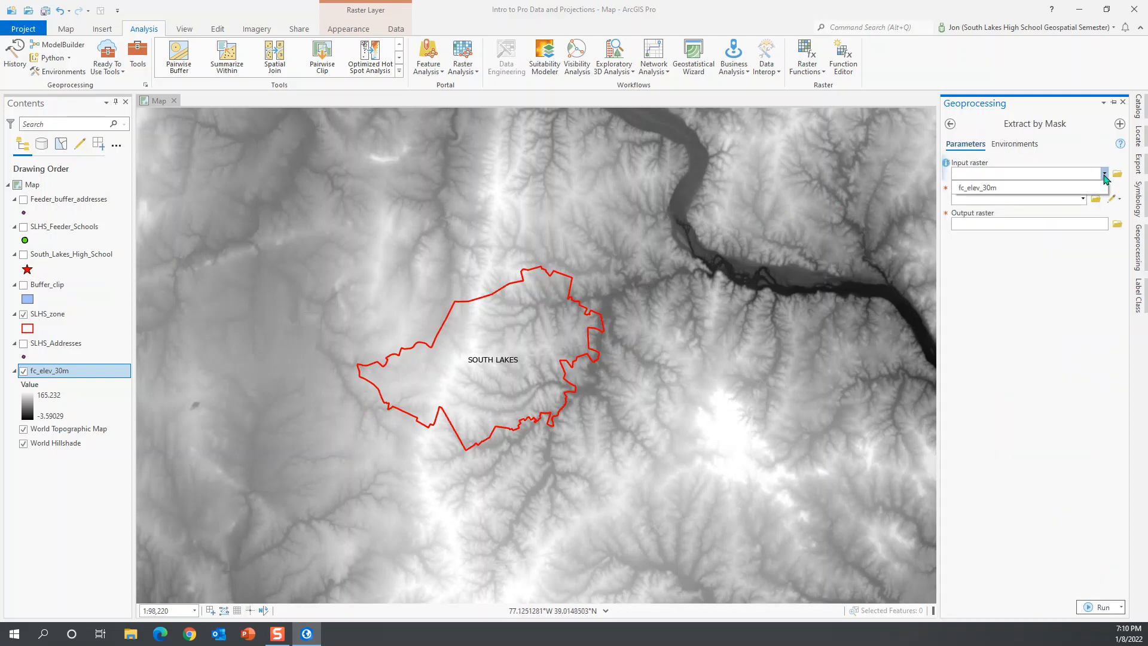
{"action": "left_click", "coordinate": [990, 189]}
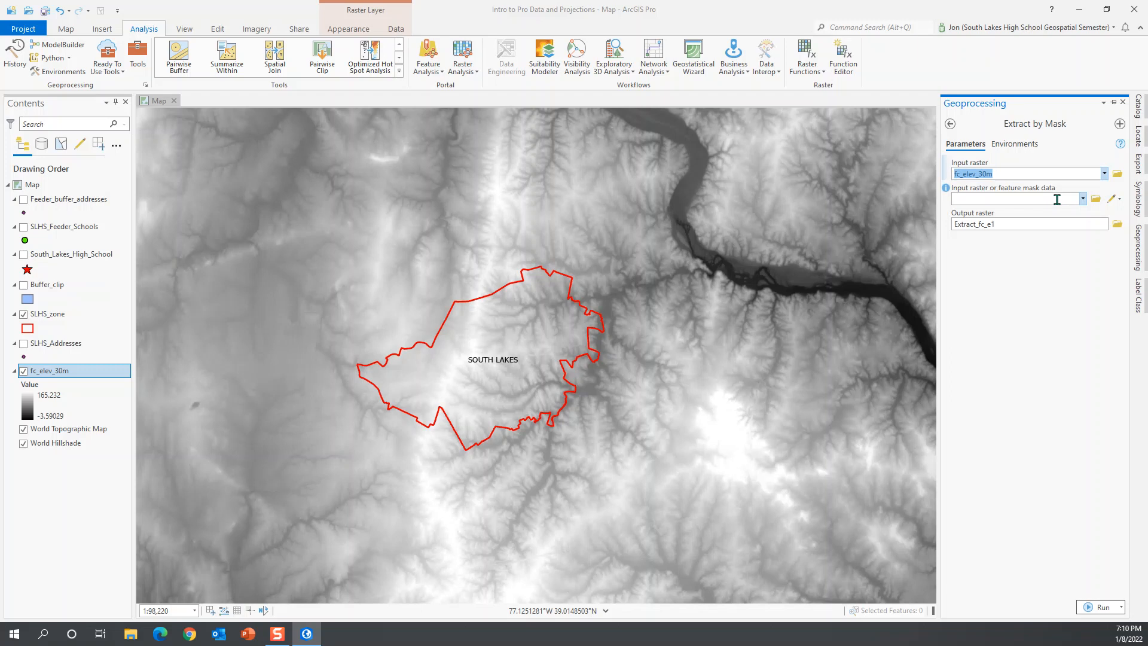
{"action": "left_click", "coordinate": [1083, 201]}
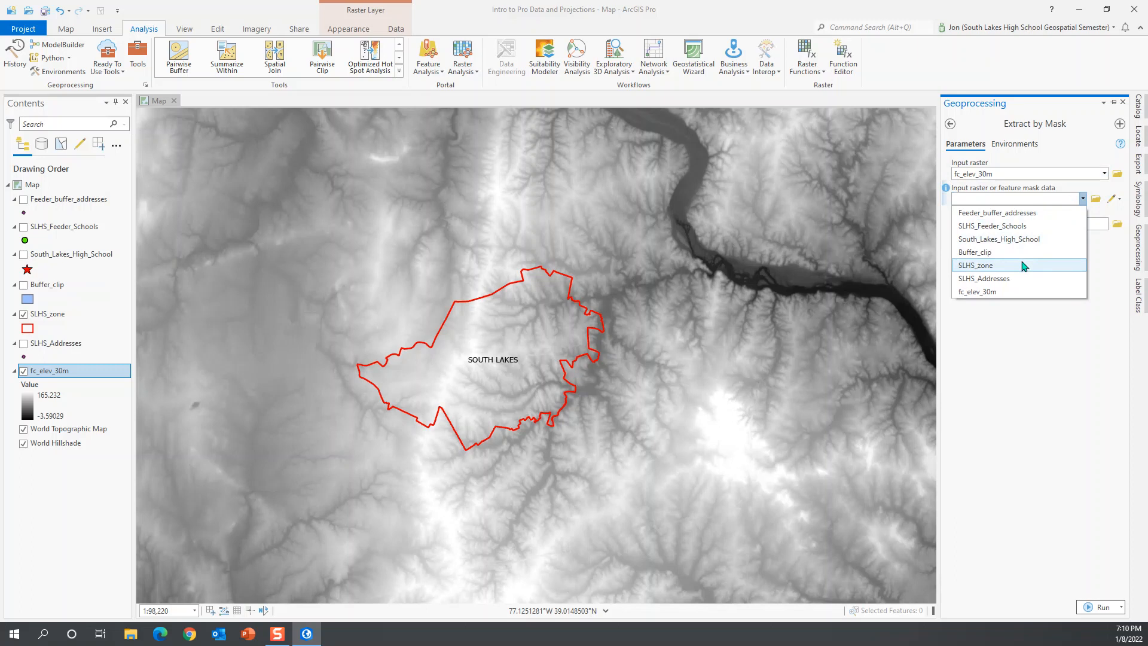
{"action": "left_click", "coordinate": [976, 267]}
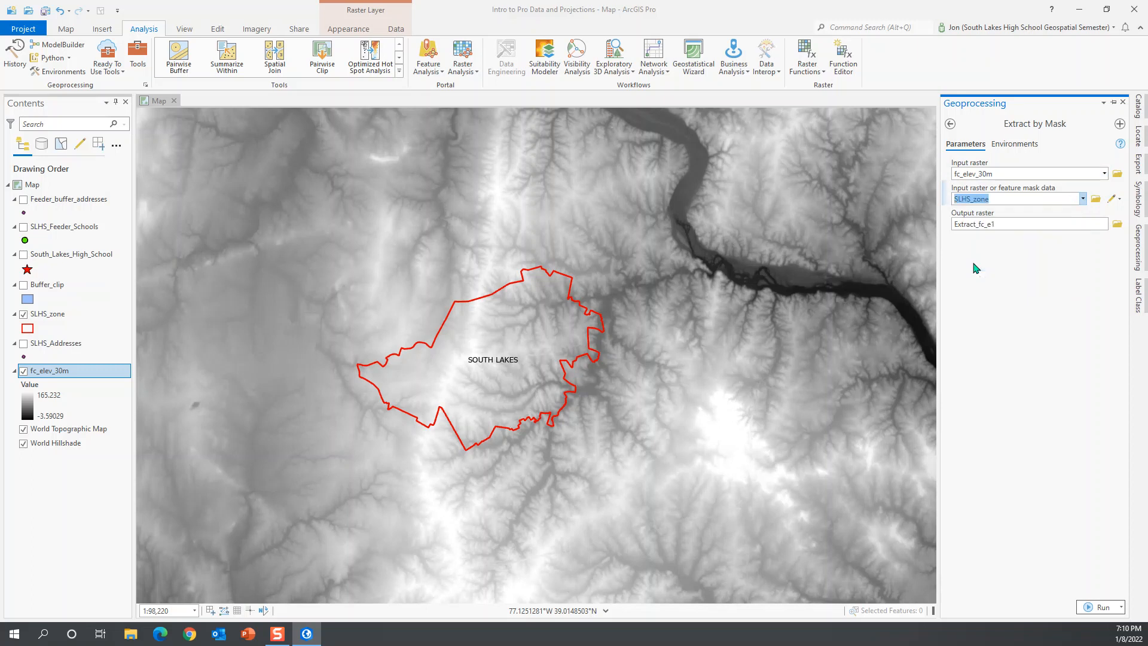
{"action": "left_click_drag", "start_coordinate": [1007, 224], "coordinate": [948, 229]}
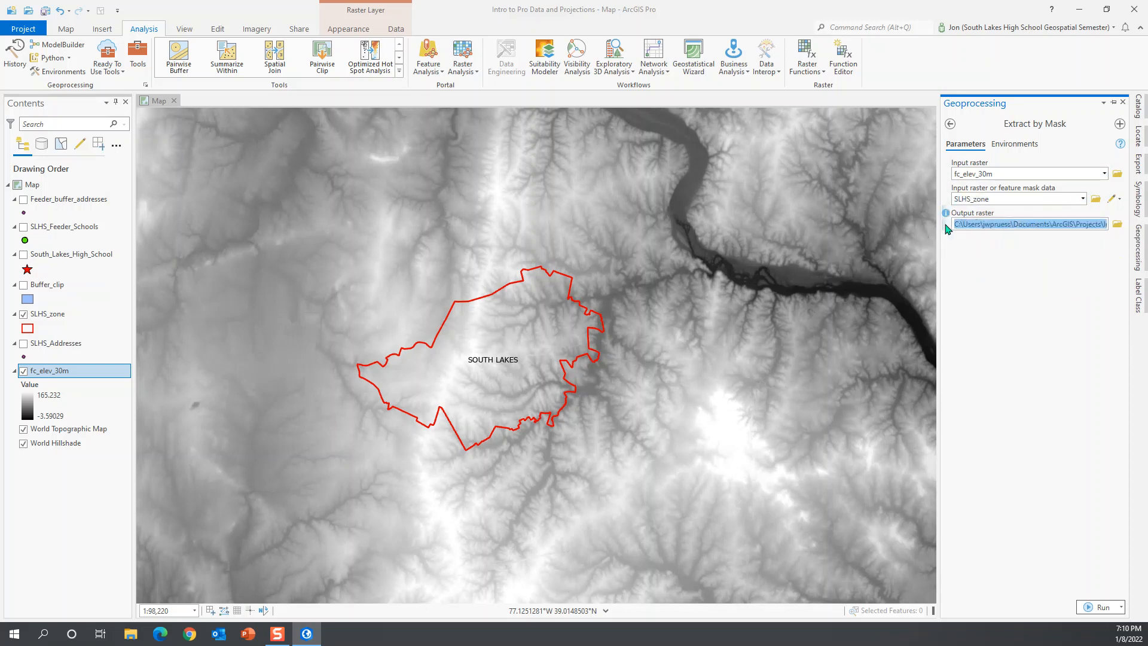
{"action": "type", "text": "SLHS_zone_elev30m"}
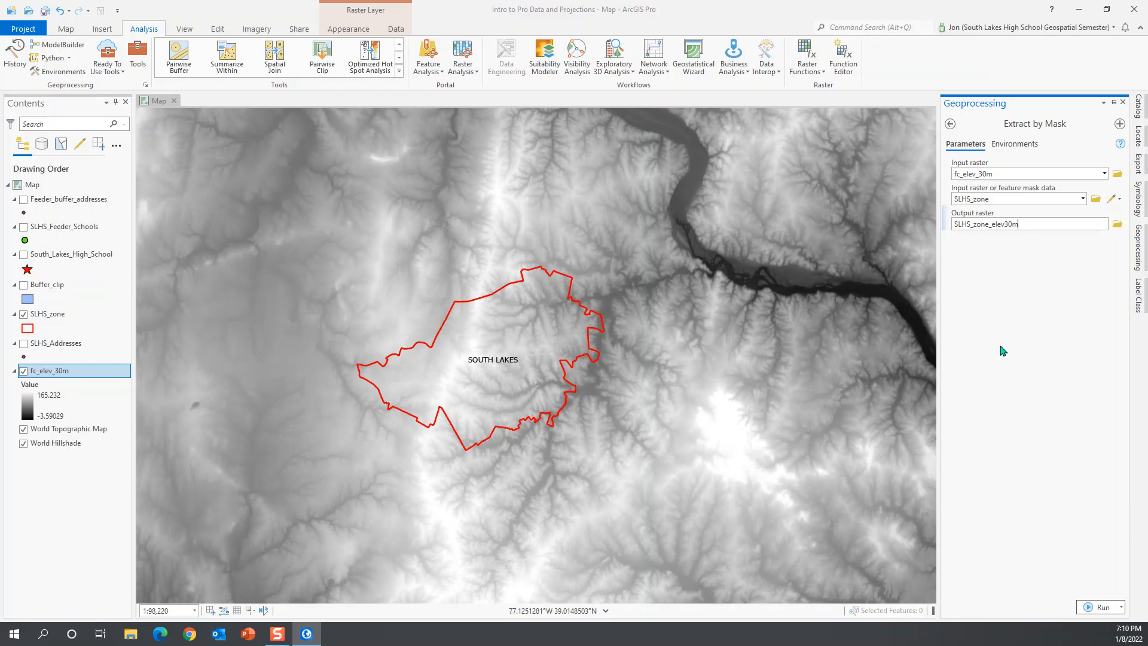
- Set the Extract by Mask output coordinate system to the Current Map's Virginia North State Plane and run the tool
{"action": "left_click", "coordinate": [1015, 144]}
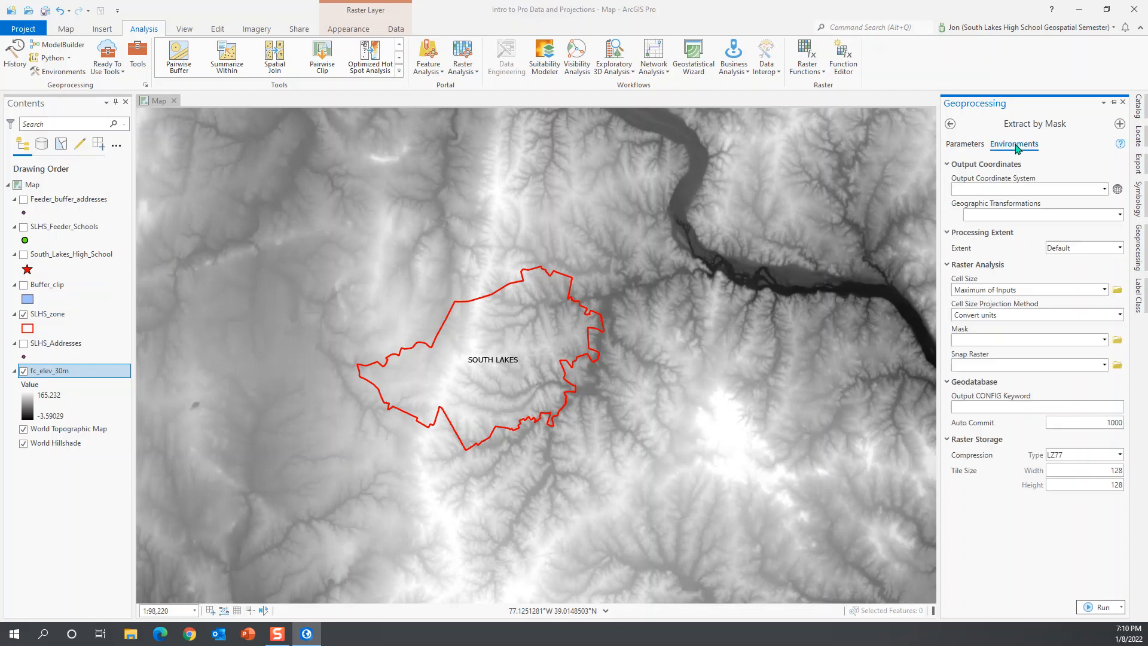
{"action": "left_click", "coordinate": [1104, 189]}
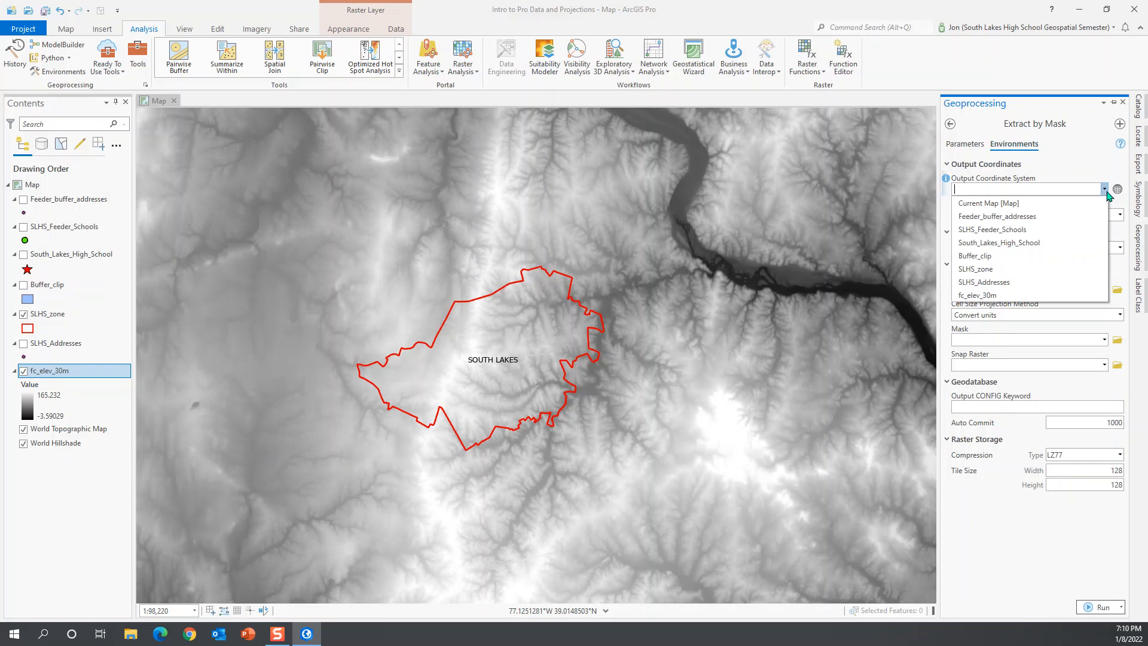
{"action": "left_click", "coordinate": [1000, 204]}
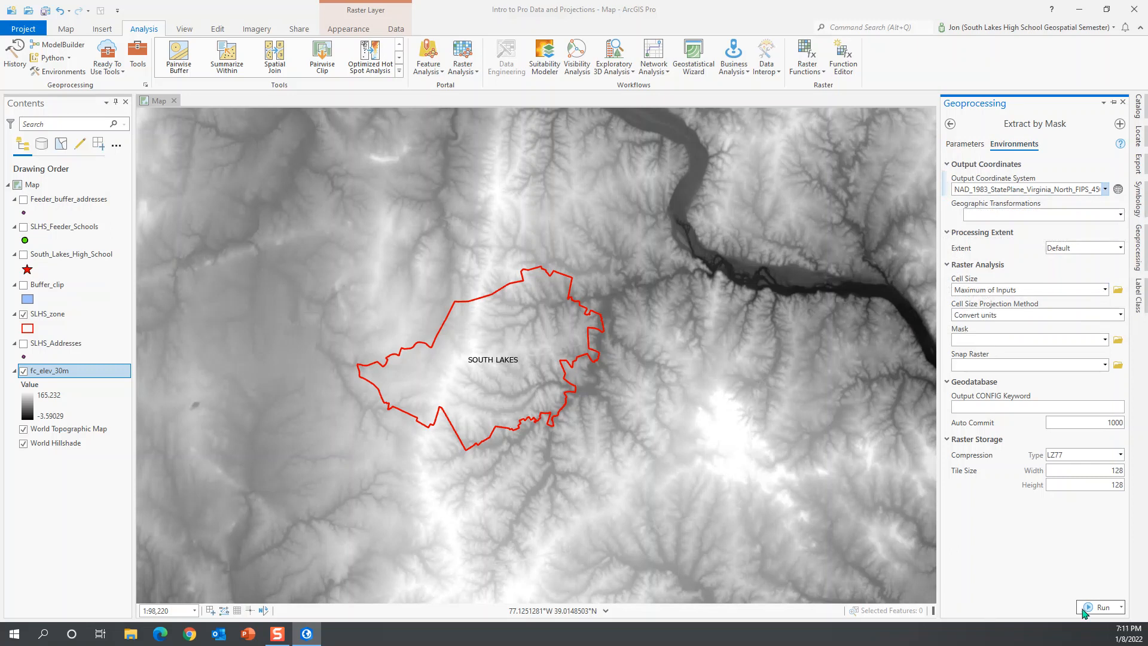
{"action": "left_click", "coordinate": [1102, 608]}
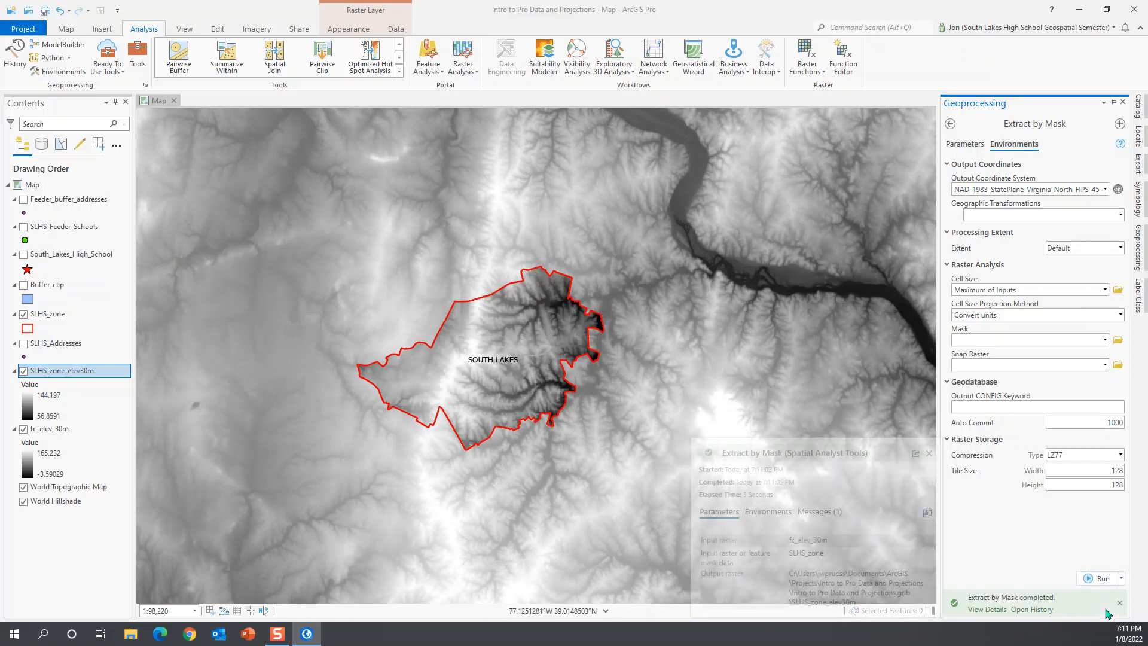
- Compare the extracted SLHS zone elevation with the surrounding county raster and hide the fc_elev_30m layer
{"action": "scroll", "coordinate": [519, 342], "scroll_direction": "up", "scroll_amount": 1}
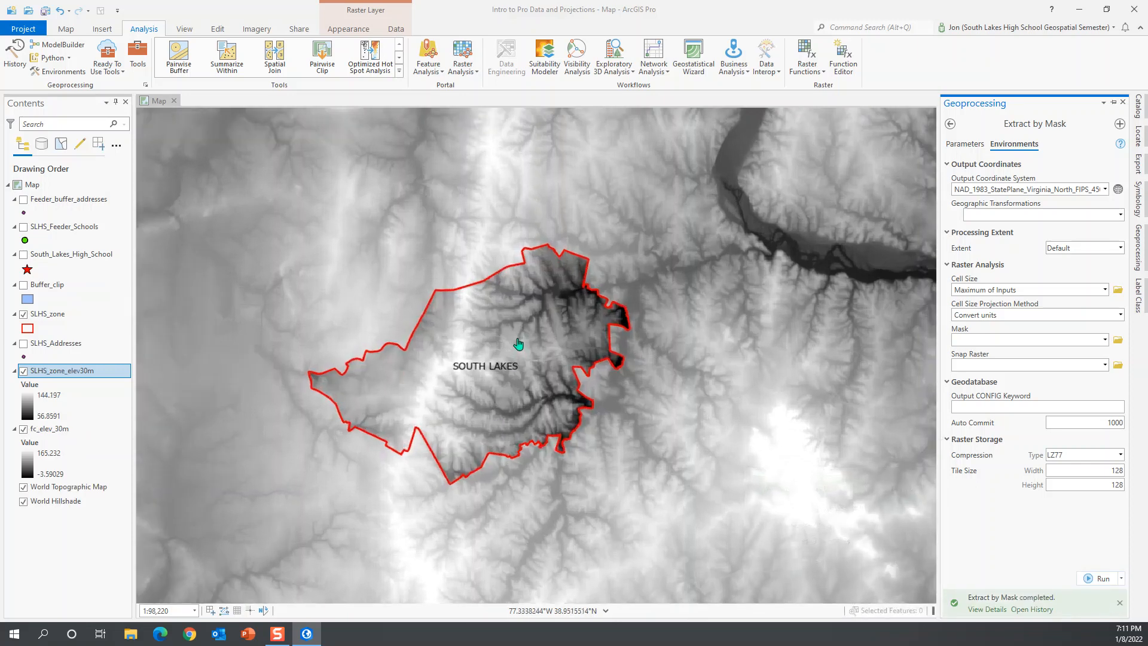
{"action": "scroll", "coordinate": [520, 343], "scroll_direction": "up", "scroll_amount": 1}
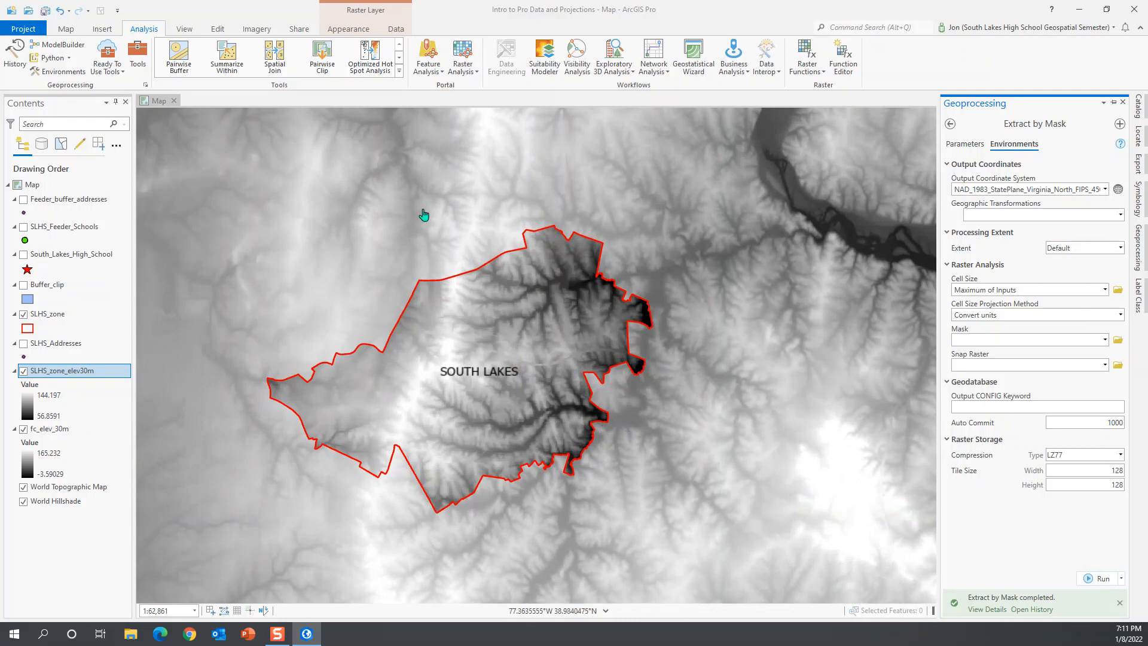
{"action": "scroll", "coordinate": [464, 260], "scroll_direction": "down", "scroll_amount": 4}
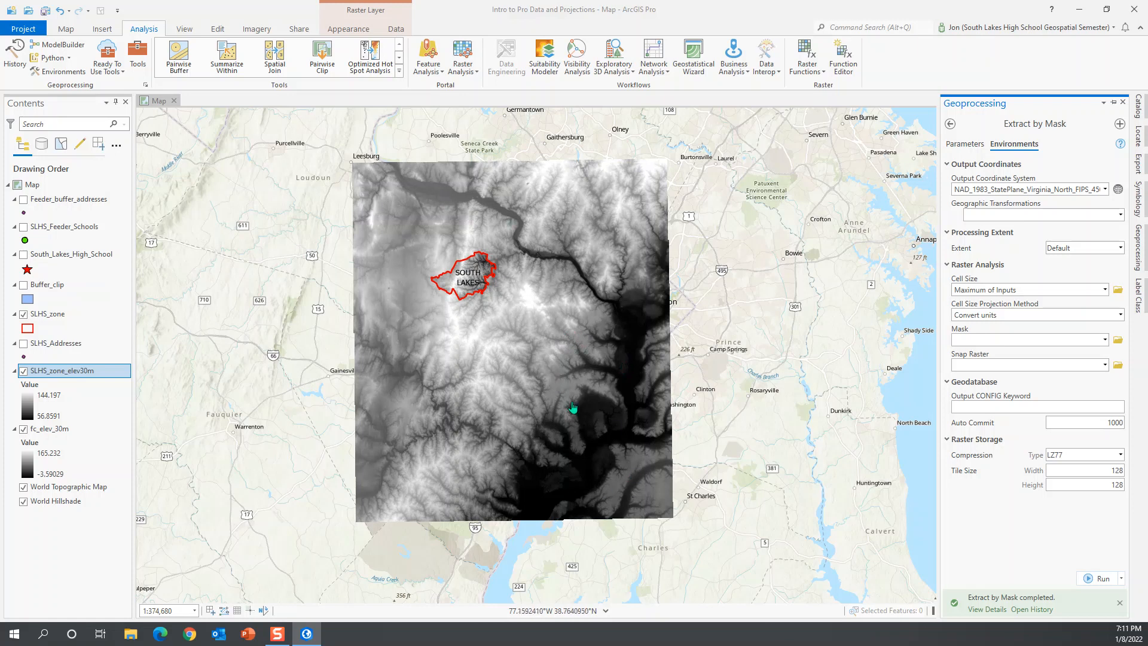
{"action": "scroll", "coordinate": [505, 293], "scroll_direction": "up", "scroll_amount": 3}
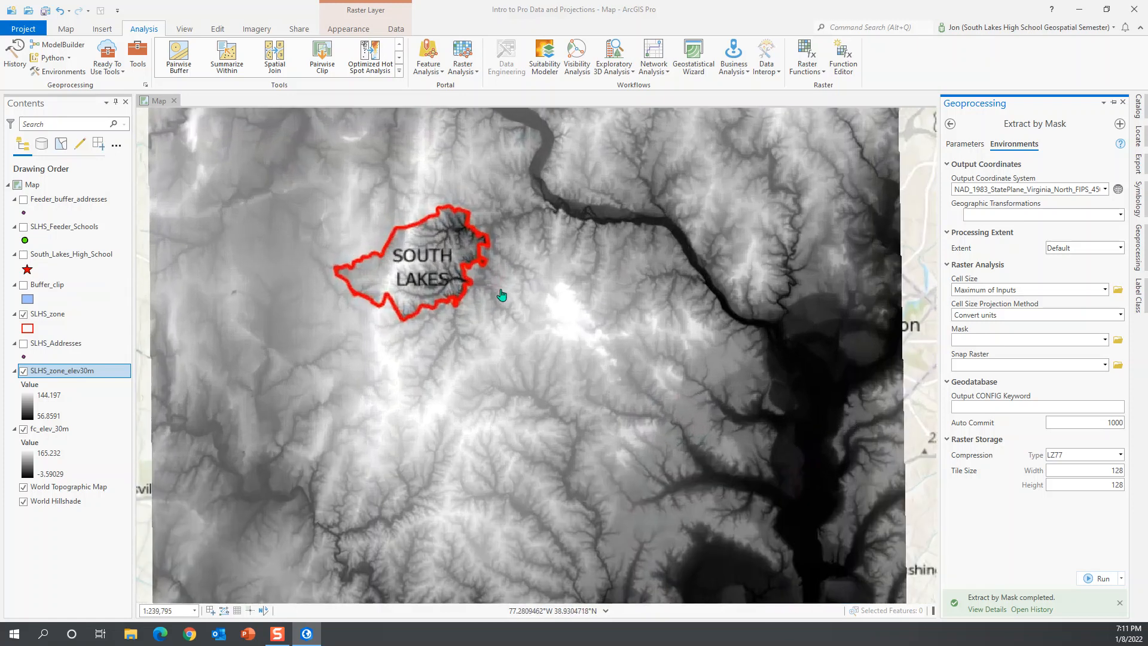
{"action": "scroll", "coordinate": [470, 315], "scroll_direction": "up", "scroll_amount": 4}
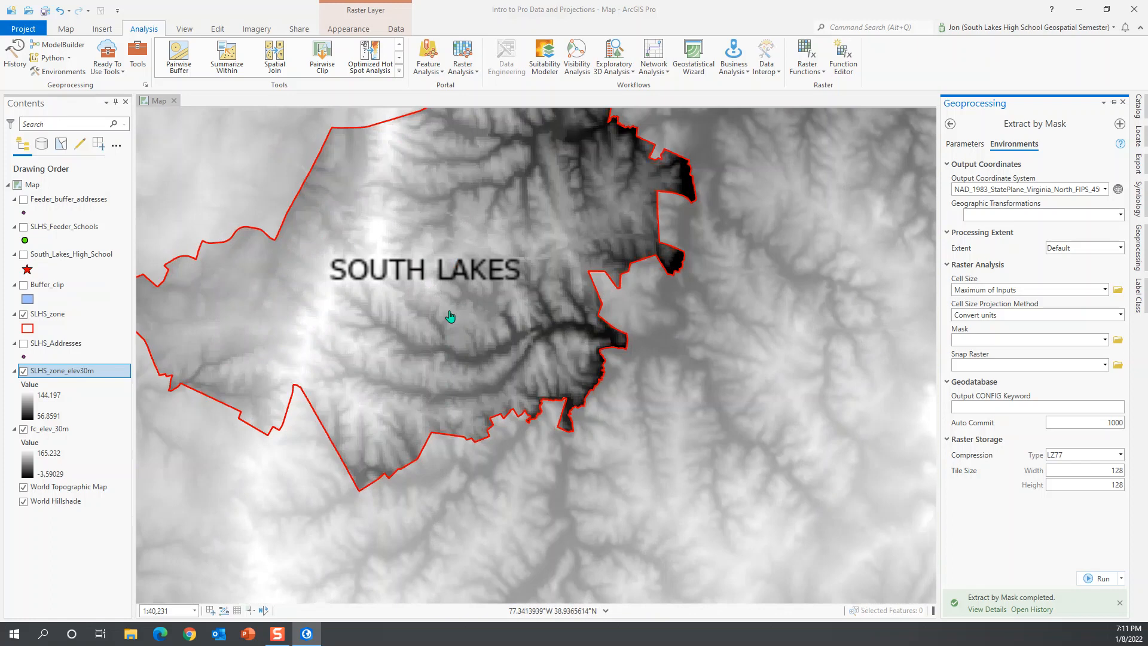
{"action": "left_click_drag", "start_coordinate": [511, 397], "coordinate": [664, 425]}
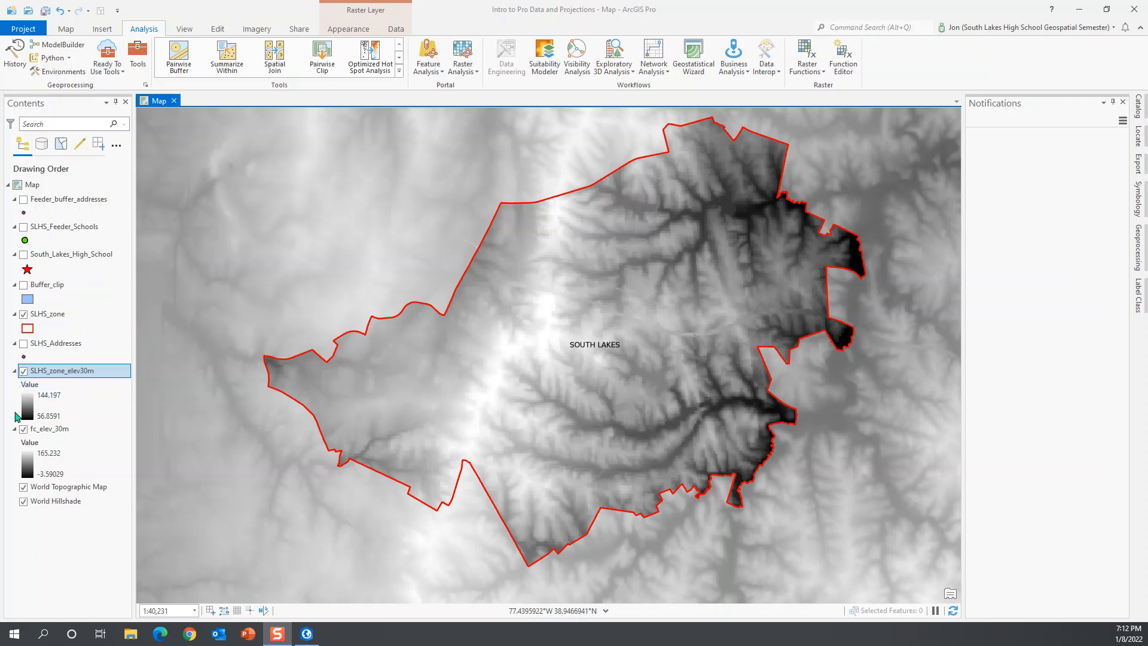
{"action": "left_click", "coordinate": [25, 430]}
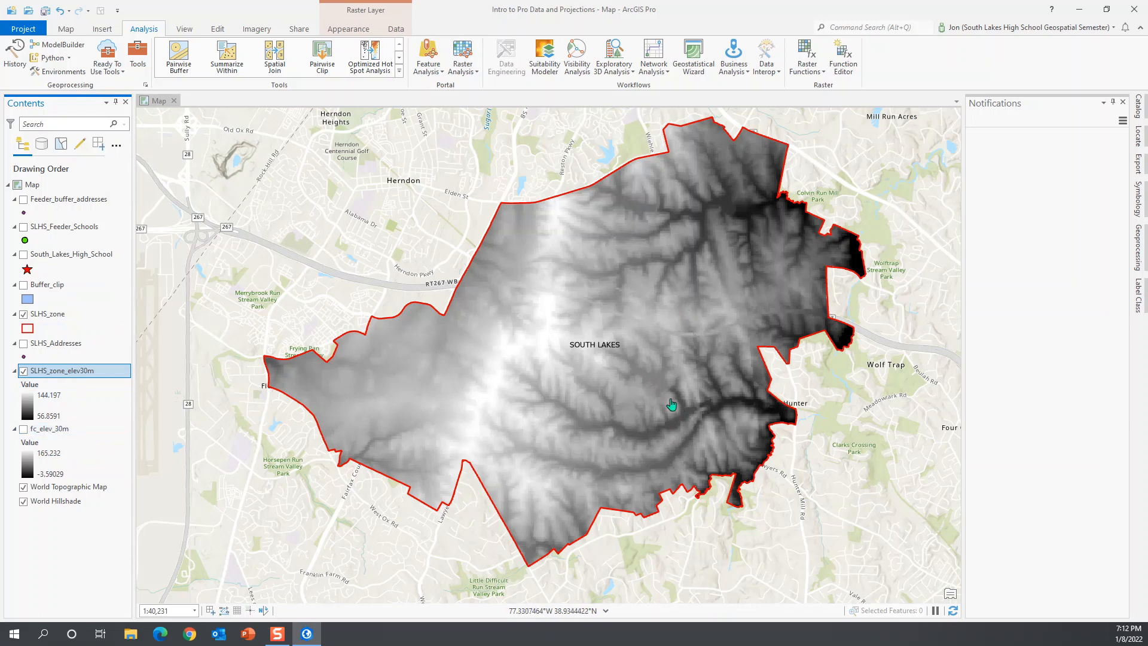
- Start a planar distance measurement in meters at the individual cells of the SLHS_zone_elev30m raster
{"action": "scroll", "coordinate": [672, 405], "scroll_direction": "up", "scroll_amount": 5}
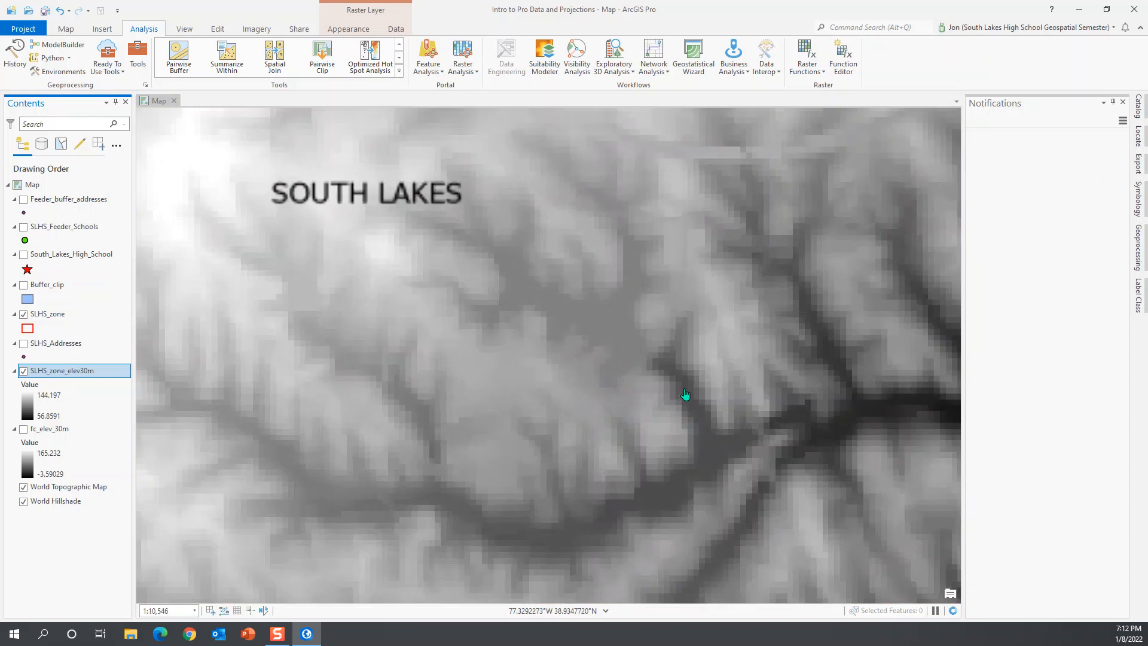
{"action": "scroll", "coordinate": [685, 398], "scroll_direction": "up", "scroll_amount": 3}
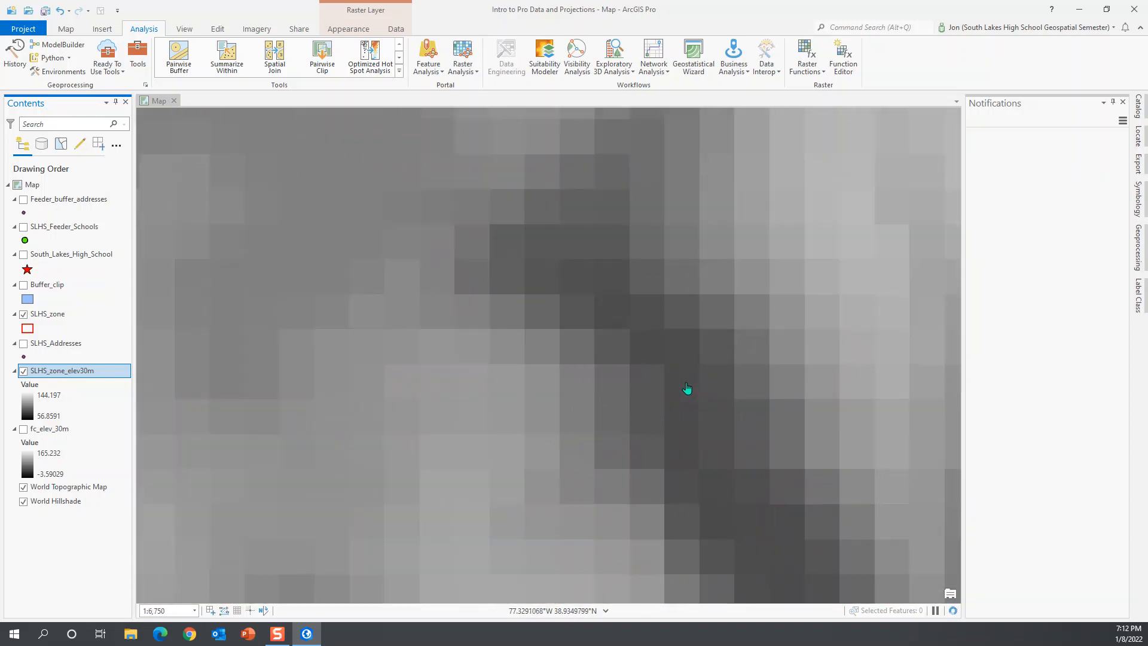
{"action": "scroll", "coordinate": [683, 339], "scroll_direction": "up", "scroll_amount": 4}
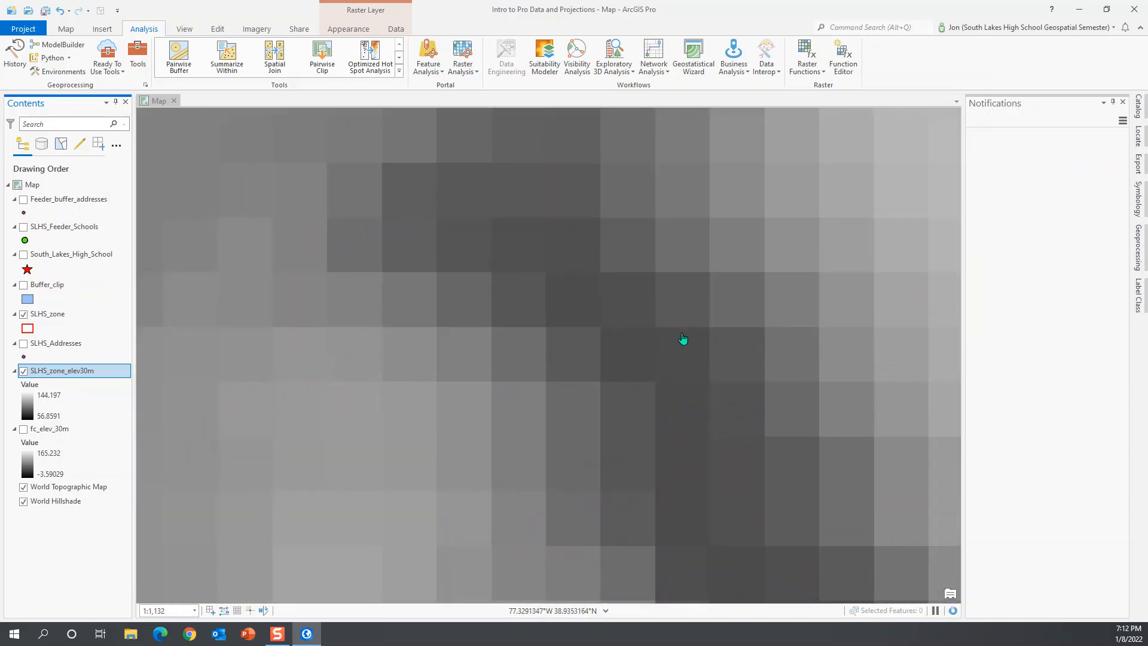
{"action": "left_click", "coordinate": [66, 29]}
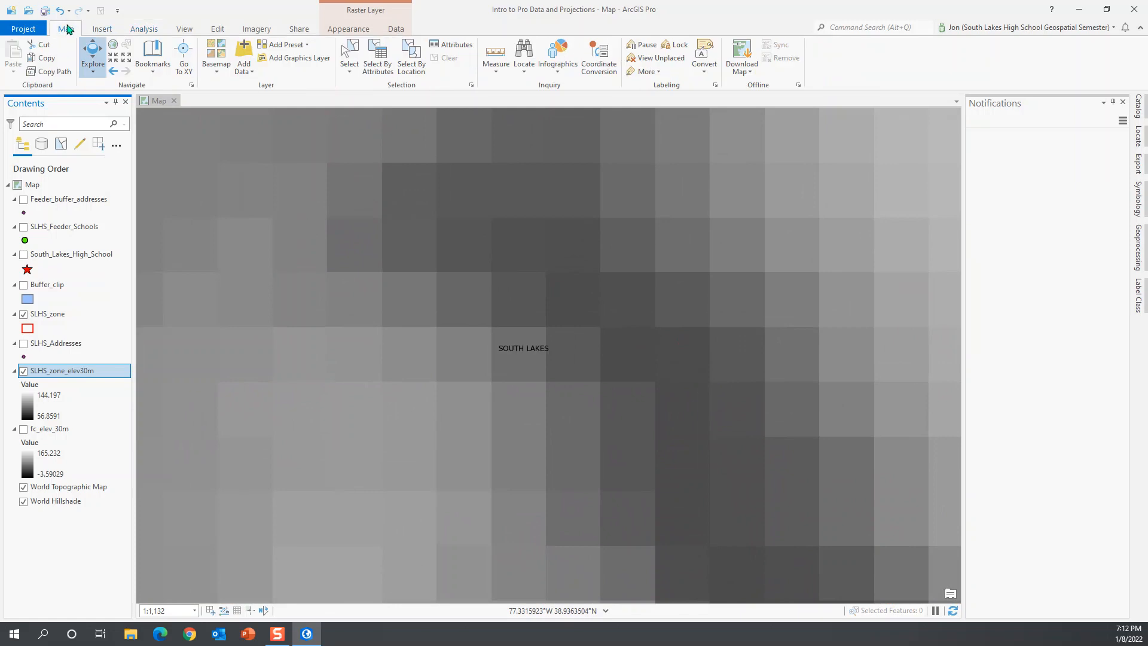
{"action": "left_click", "coordinate": [498, 72]}
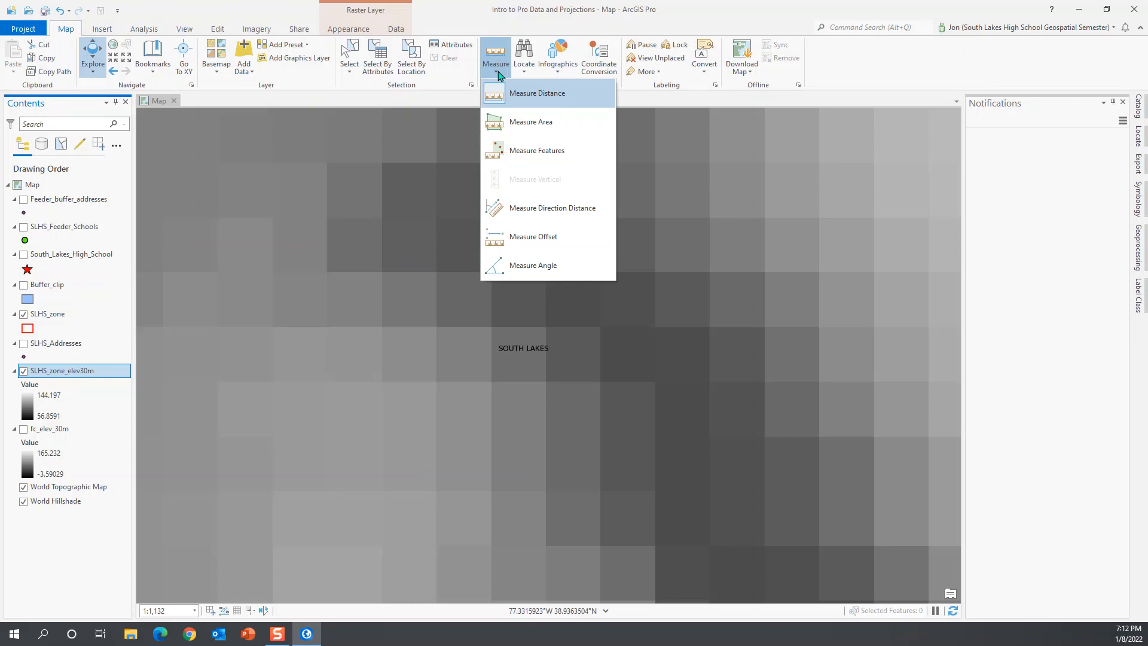
{"action": "left_click", "coordinate": [494, 98]}
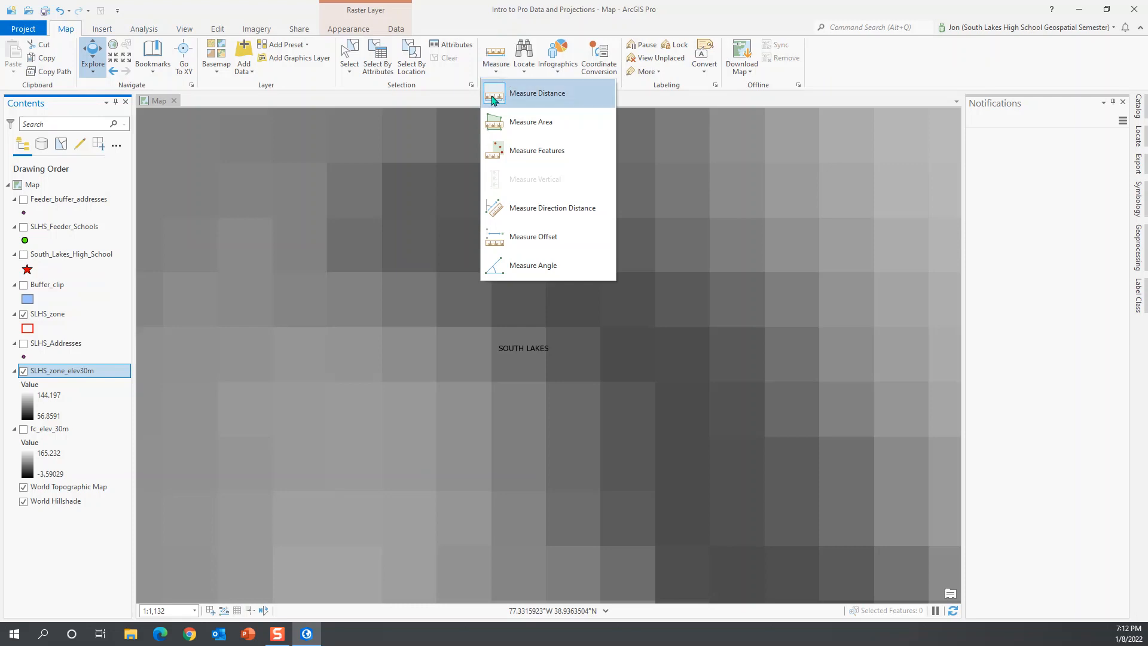
{"action": "left_click", "coordinate": [233, 140]}
{"action": "left_click", "coordinate": [234, 142]}
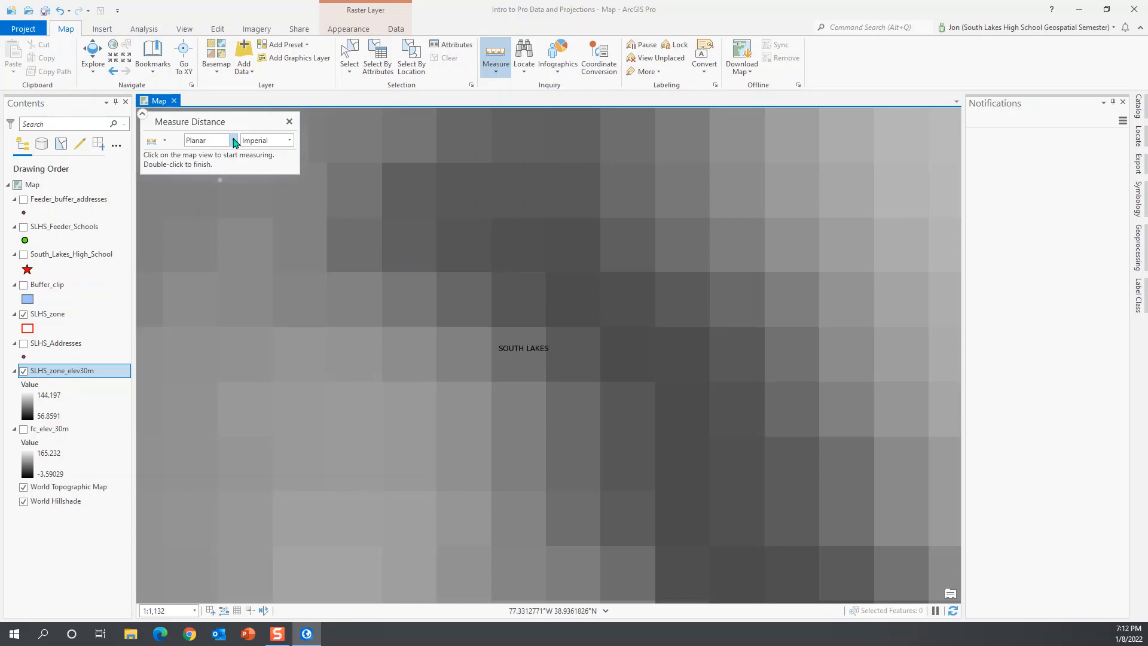
{"action": "left_click", "coordinate": [290, 141]}
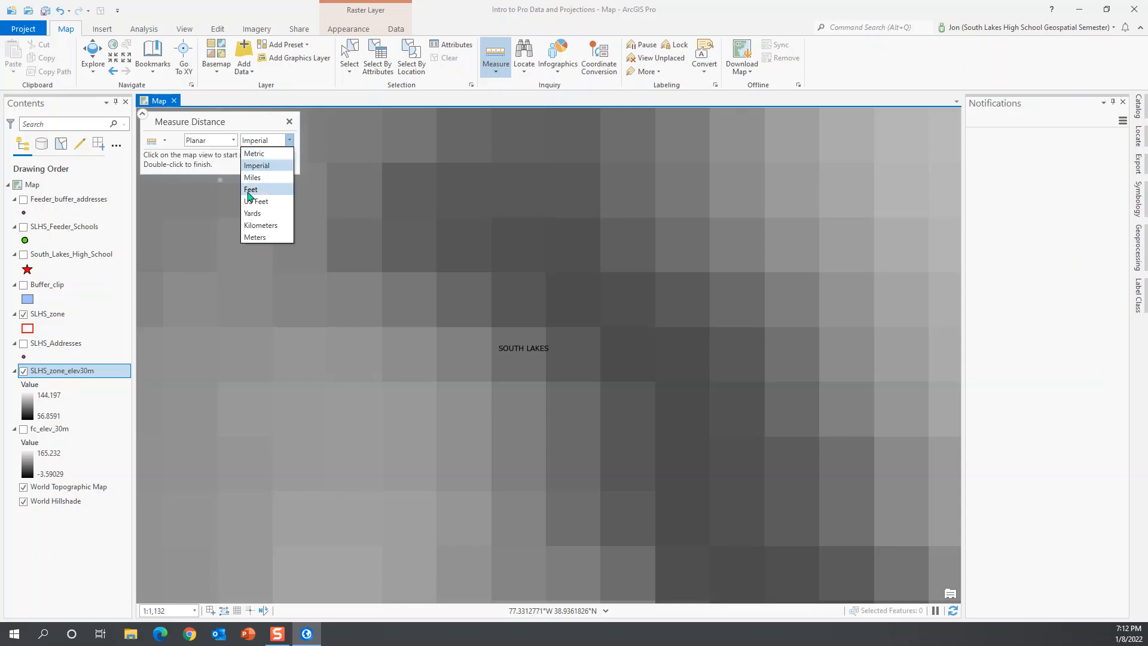
{"action": "left_click", "coordinate": [258, 238]}
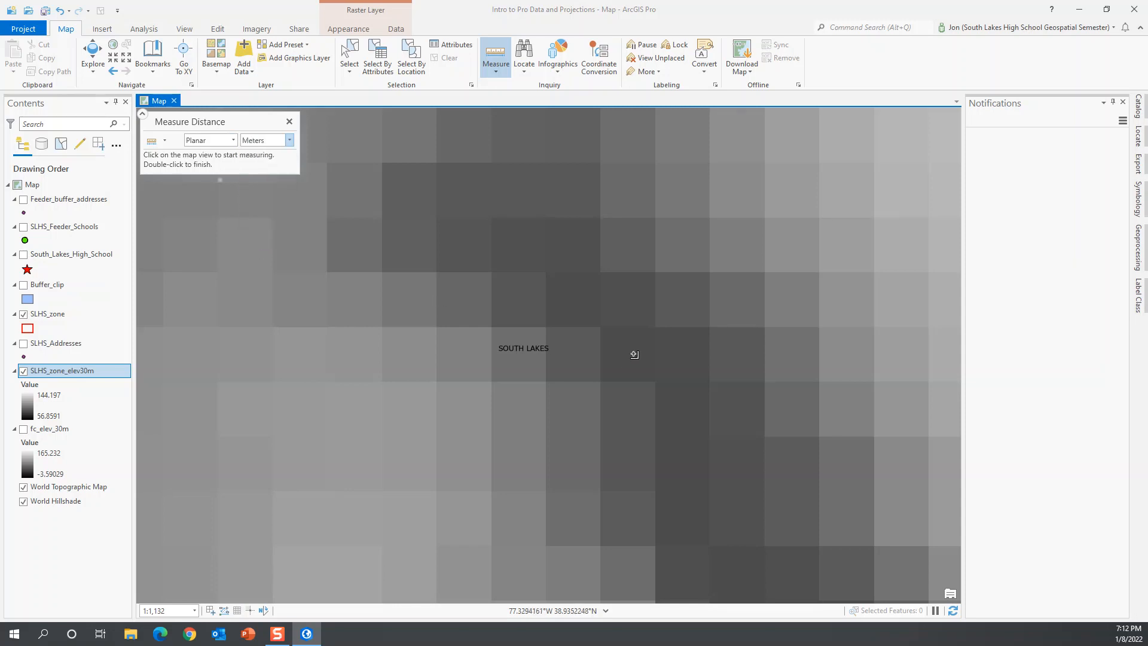
- Measure the width and height of one SLHS_zone_elev30m cell and close the measurement
{"action": "left_click", "coordinate": [601, 245]}
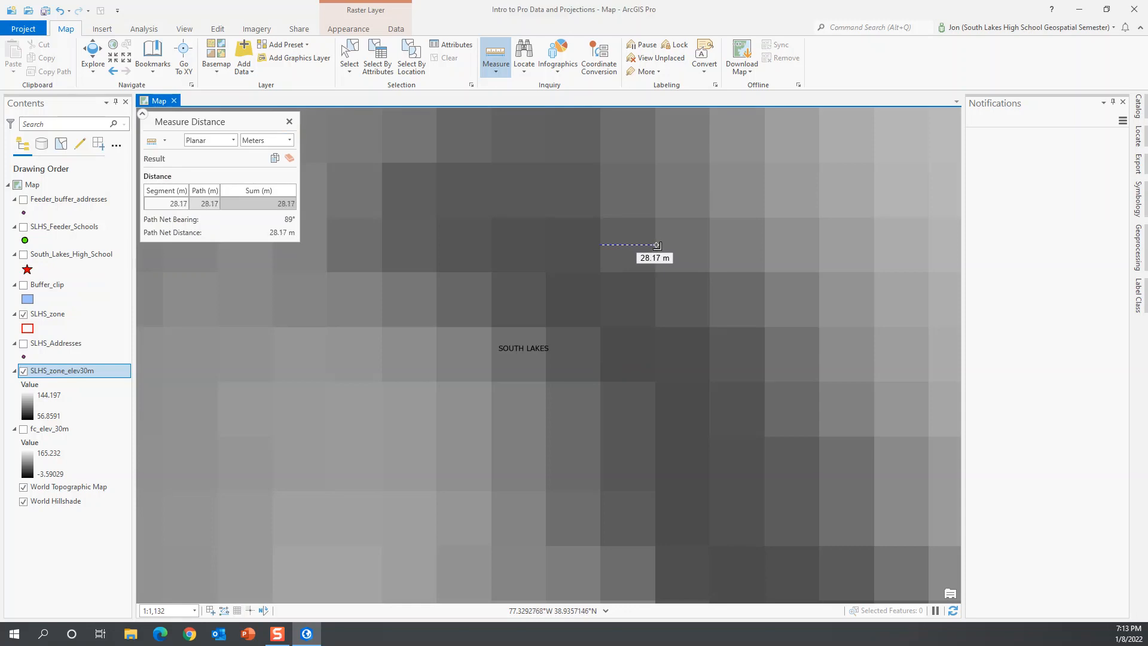
{"action": "double_click", "coordinate": [657, 245]}
{"action": "left_click", "coordinate": [629, 219]}
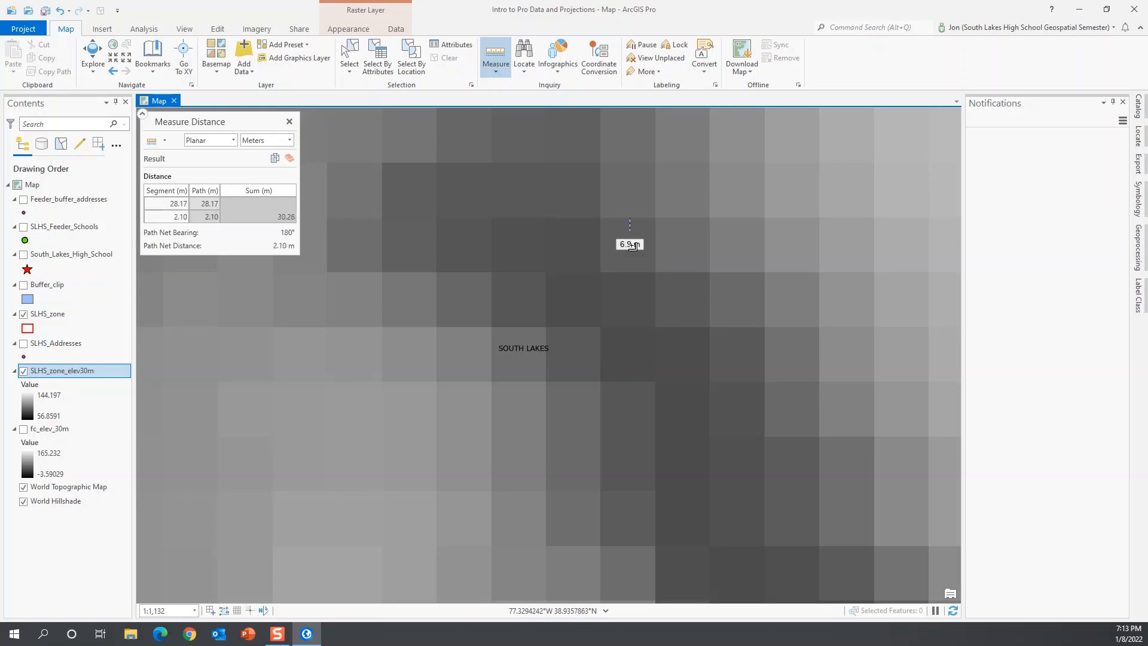
{"action": "left_click", "coordinate": [630, 272]}
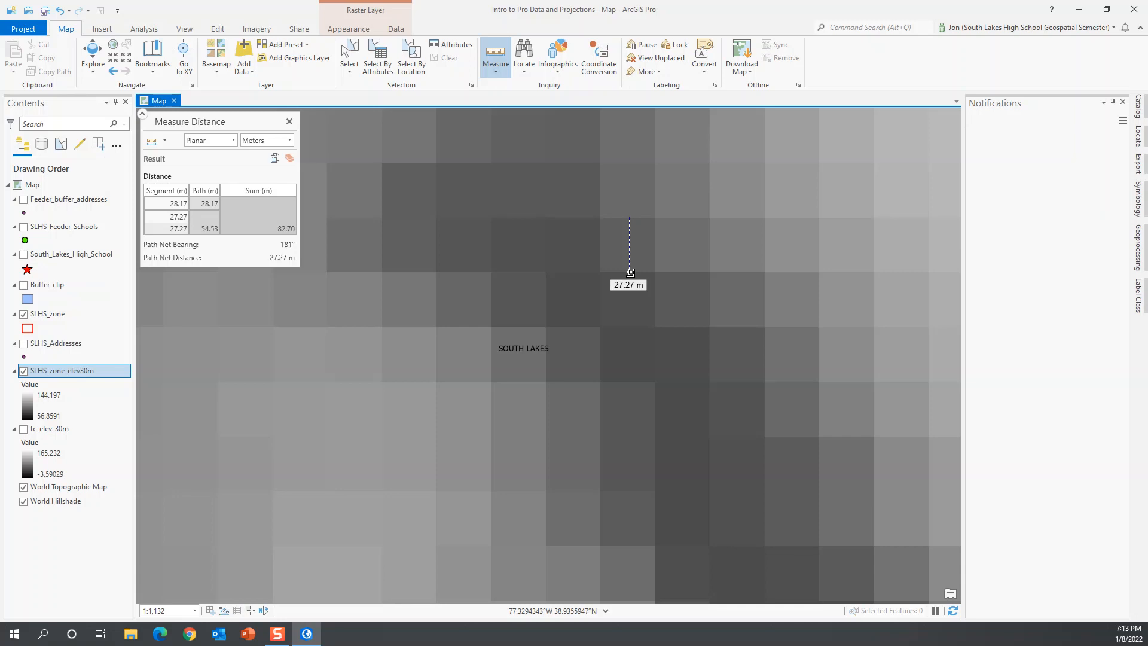
{"action": "left_click", "coordinate": [290, 122]}
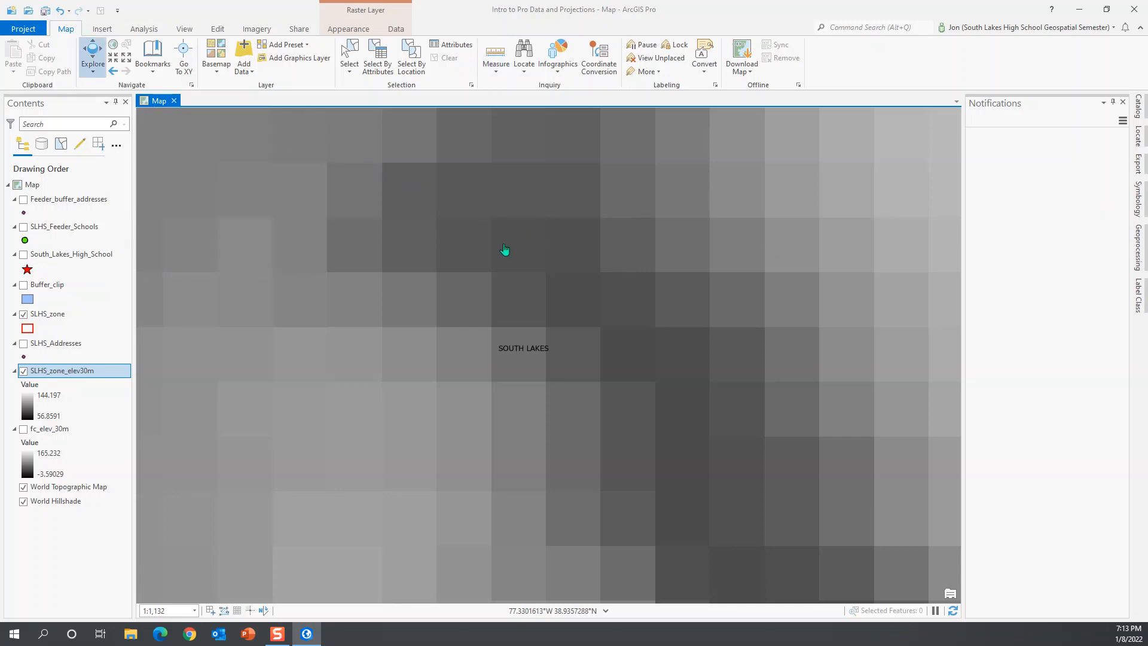
- Show the color scheme names in the SLHS_zone_elev30m symbology and apply the Elevation #1 color scheme to the layer
{"action": "scroll", "coordinate": [505, 249], "scroll_direction": "down", "scroll_amount": 5}
{"action": "scroll", "coordinate": [505, 248], "scroll_direction": "down", "scroll_amount": 4}
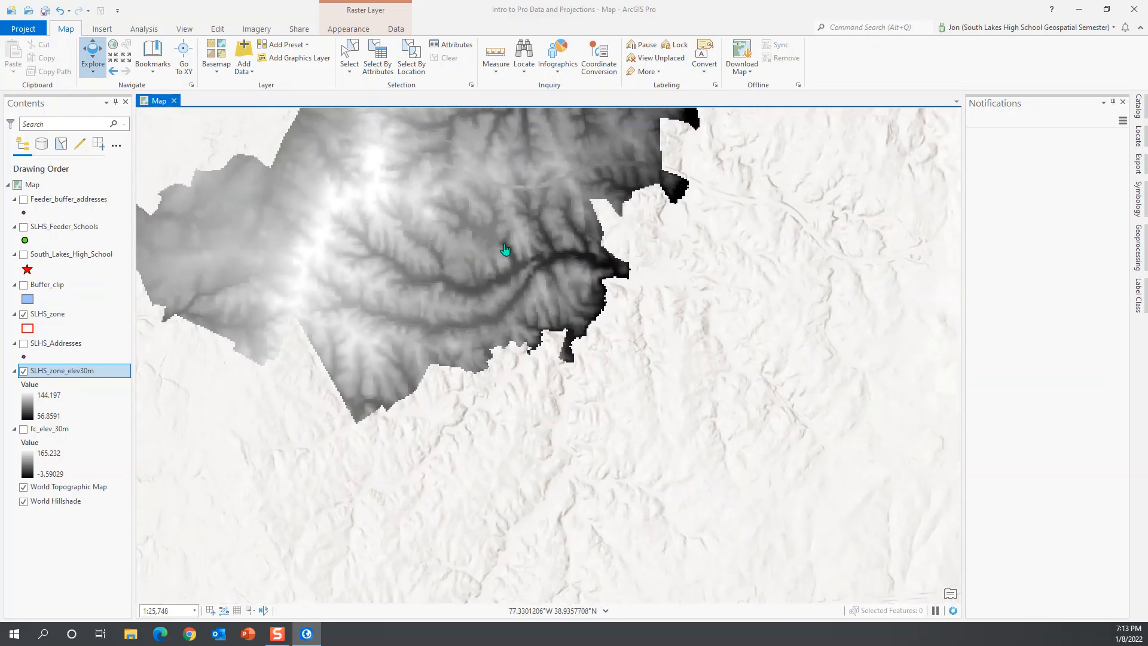
{"action": "left_click_drag", "start_coordinate": [439, 225], "coordinate": [591, 359]}
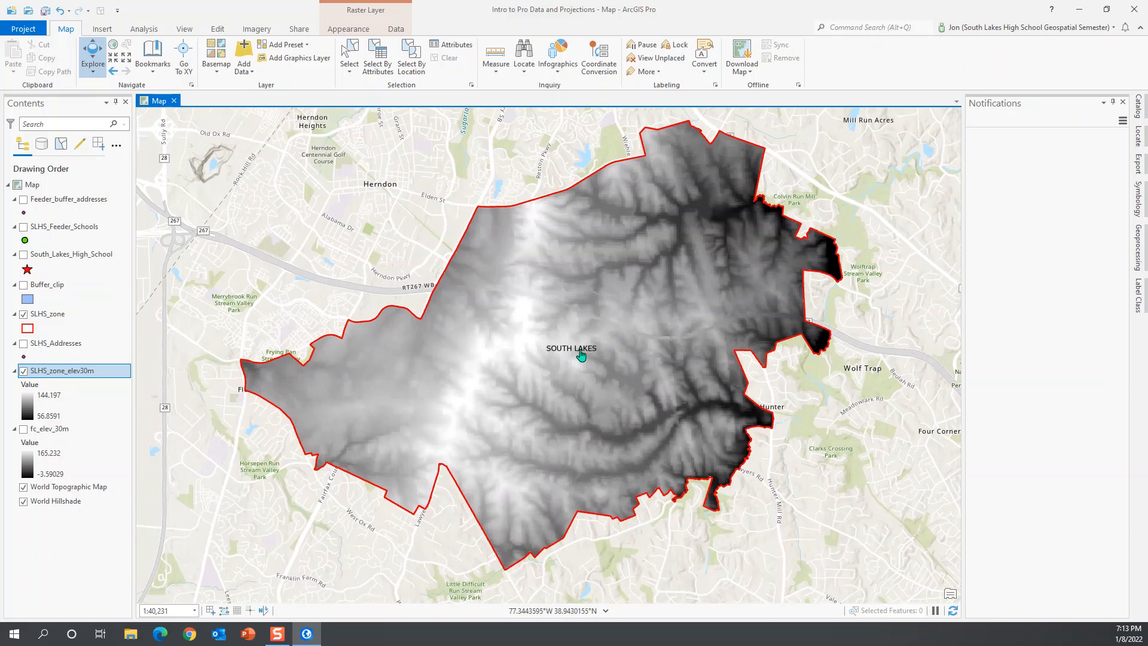
{"action": "right_click", "coordinate": [77, 373]}
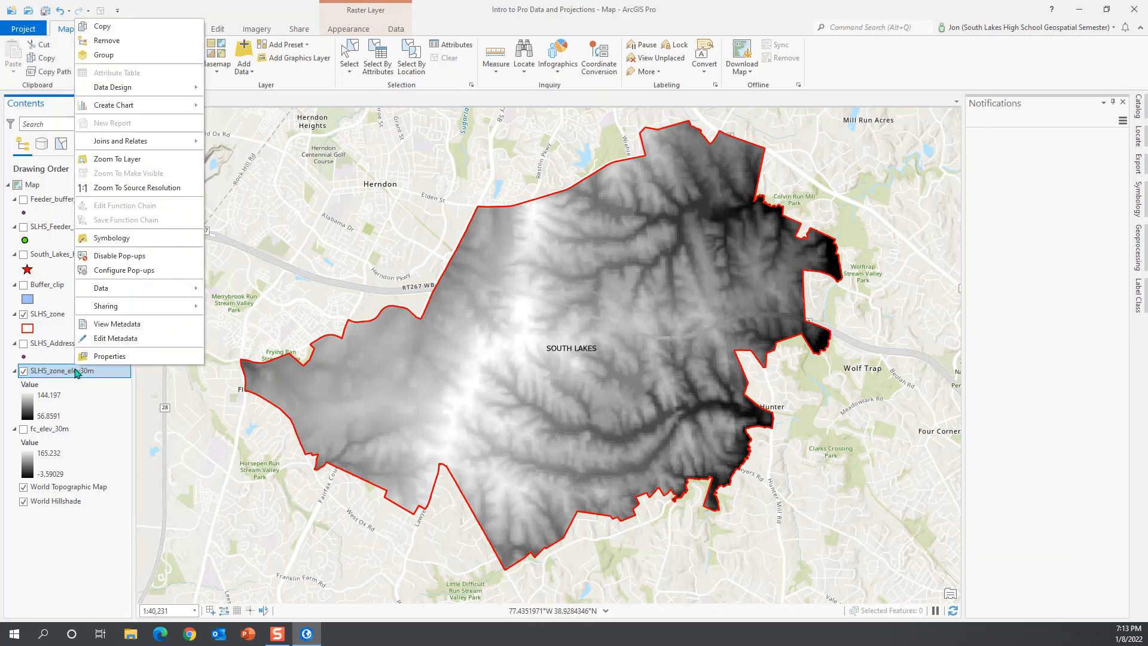
{"action": "left_click", "coordinate": [113, 240]}
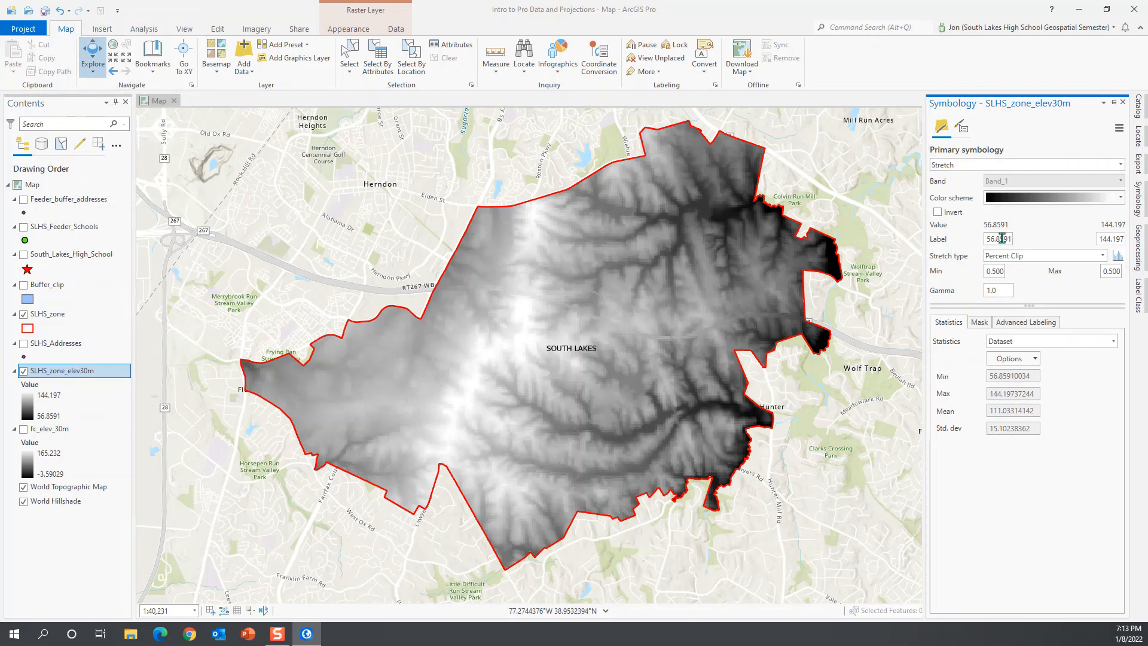
{"action": "left_click", "coordinate": [1122, 204]}
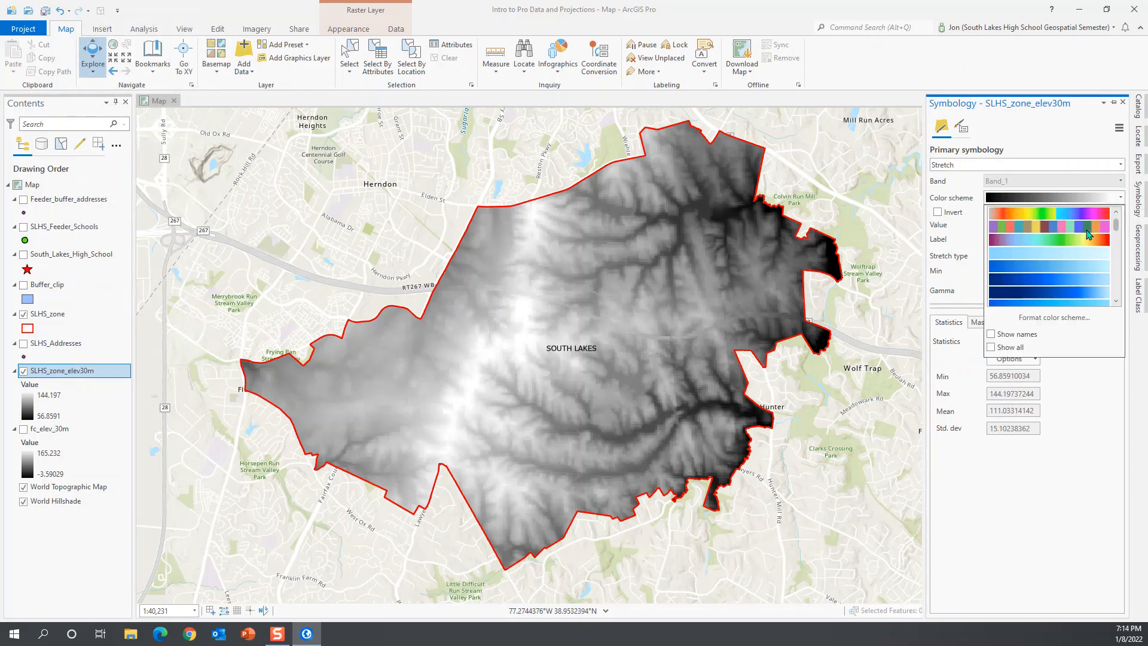
{"action": "left_click", "coordinate": [992, 334]}
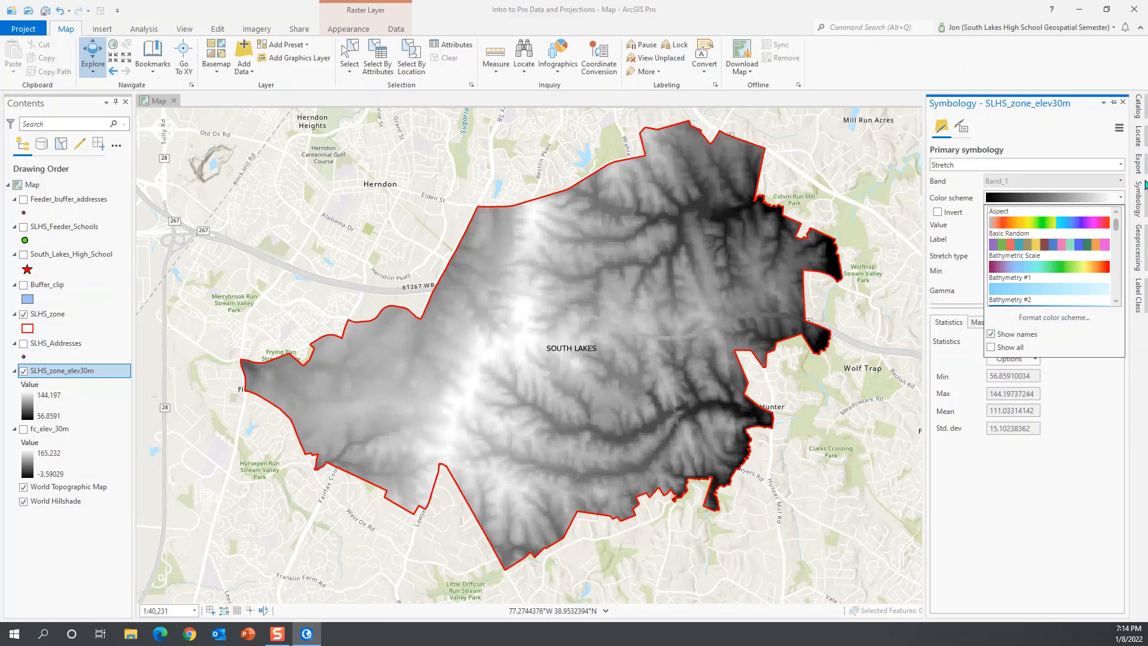
{"action": "scroll", "coordinate": [1061, 226], "scroll_direction": "down", "scroll_amount": 2}
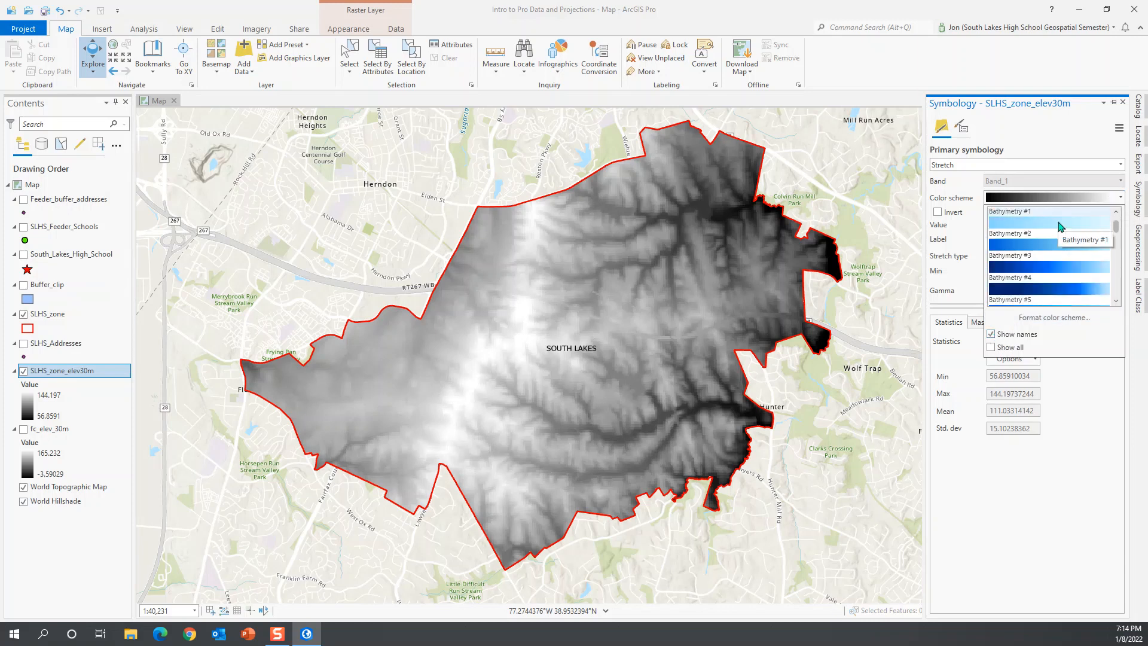
{"action": "scroll", "coordinate": [1060, 226], "scroll_direction": "up", "scroll_amount": 2}
{"action": "scroll", "coordinate": [1060, 226], "scroll_direction": "down", "scroll_amount": 8}
{"action": "scroll", "coordinate": [1057, 233], "scroll_direction": "down", "scroll_amount": 6}
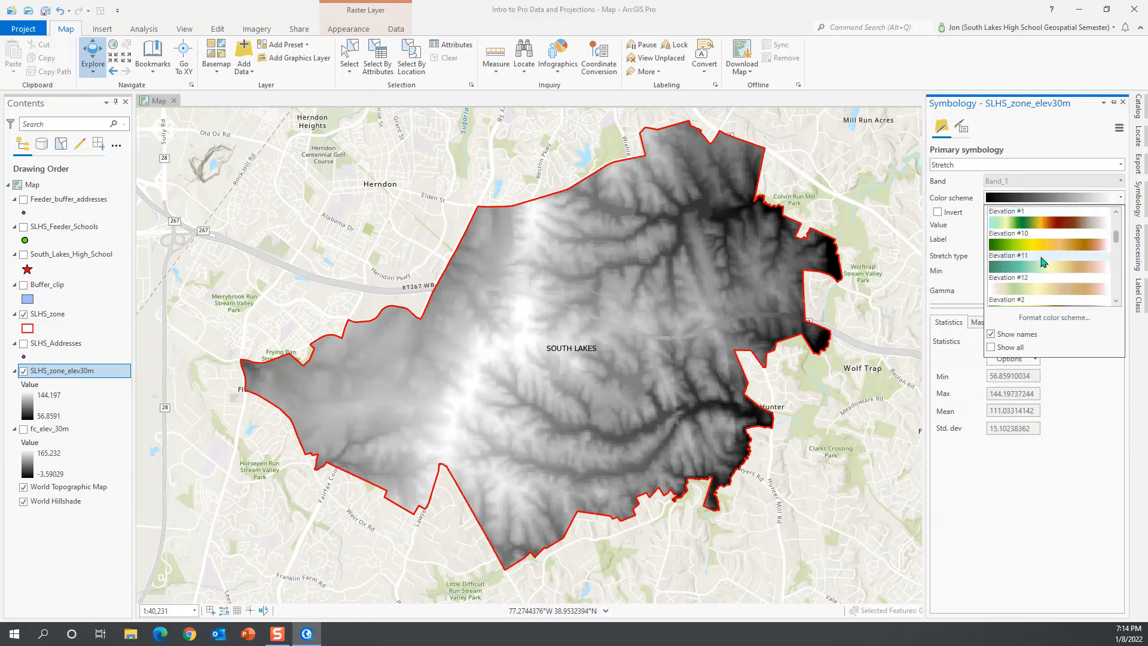
{"action": "left_click", "coordinate": [1033, 225]}
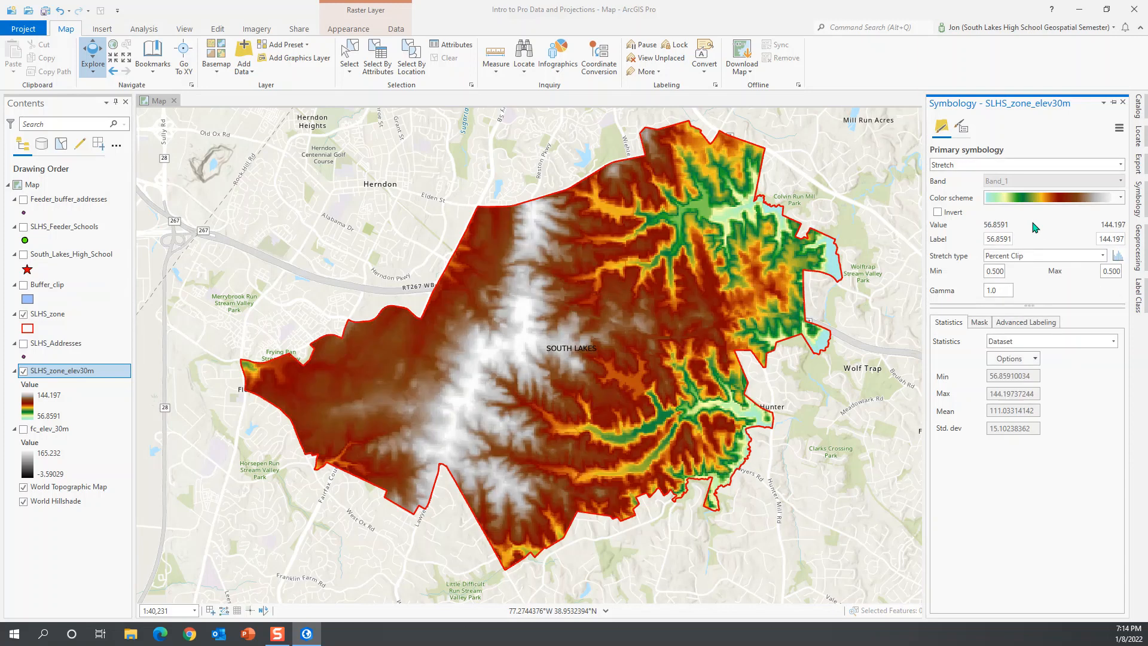